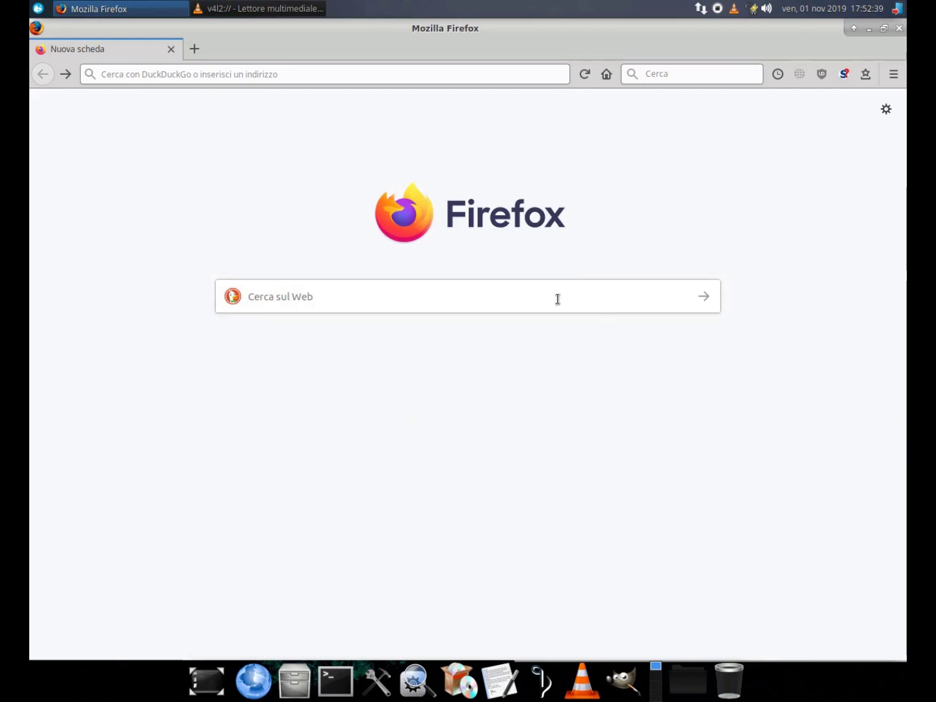
Search the web for 'bananahackers' and open the BananaHackers.net home page from the results
left_click(399, 299)
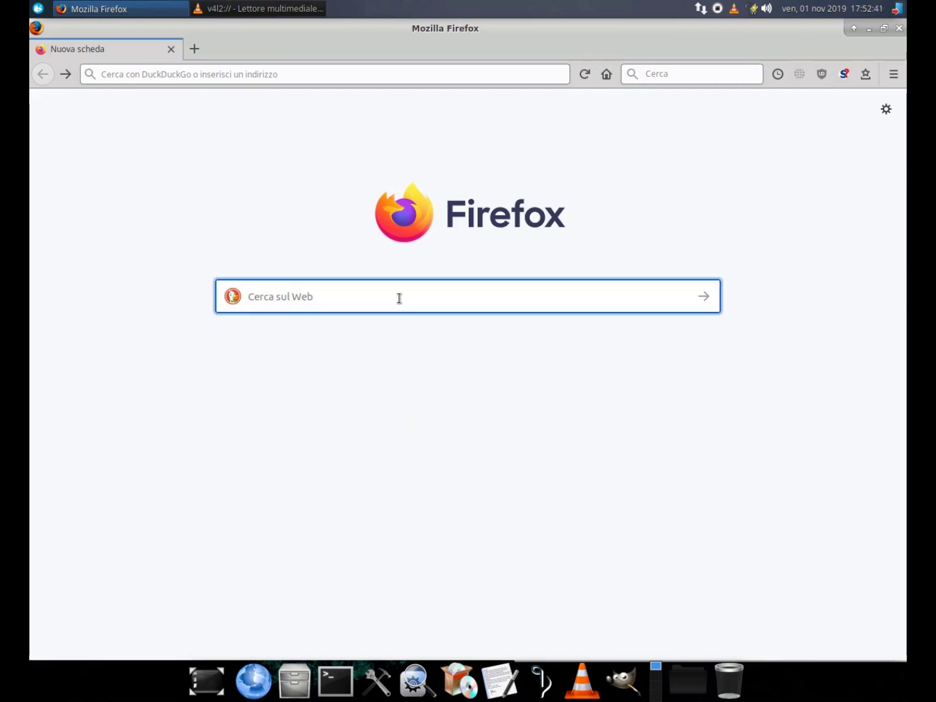
type("bananahacker")
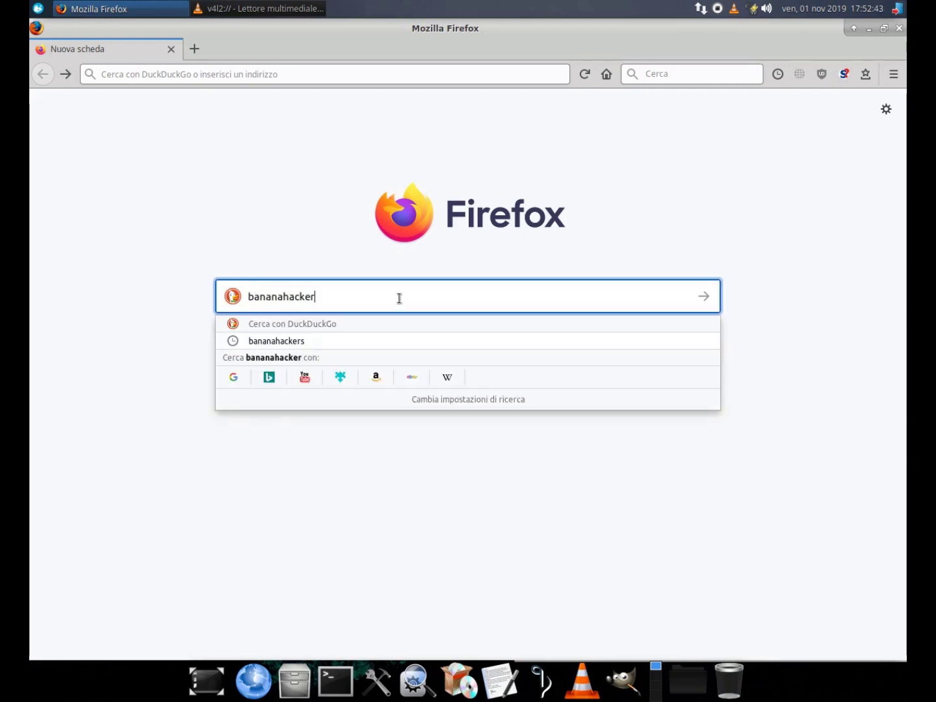
type("s")
key("Return")
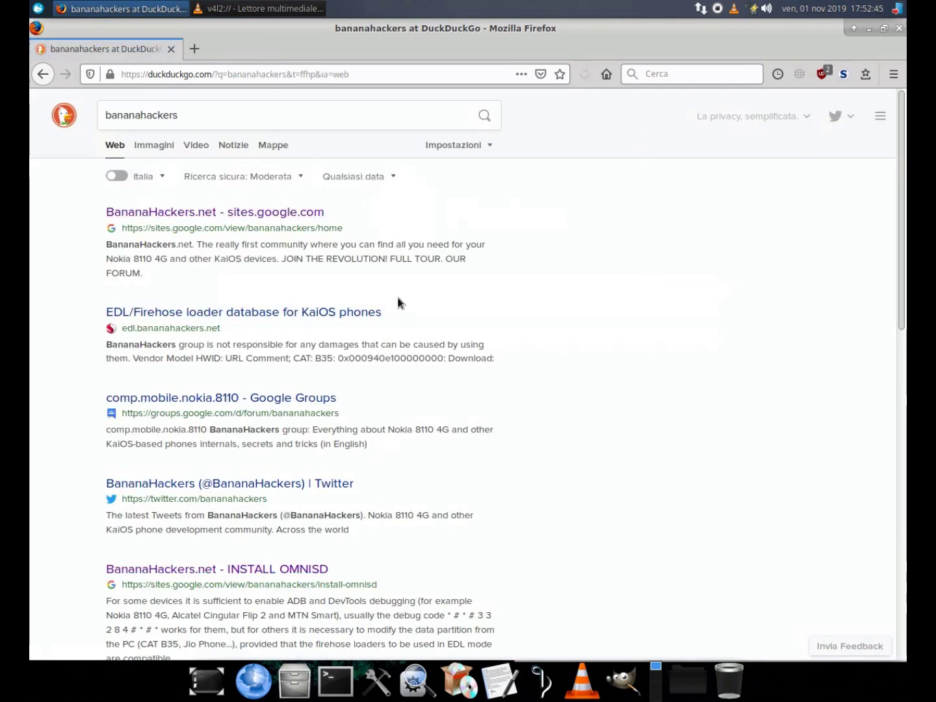
left_click(209, 218)
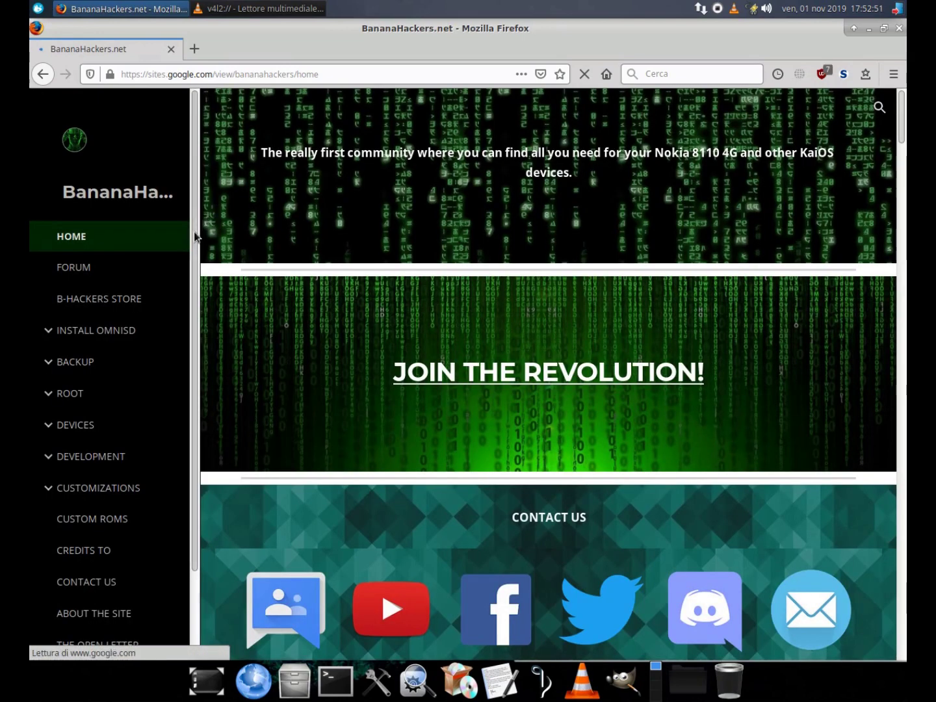
Scroll to Explore the Site, open the Install OmniSD guide, then the Official Jailbreak page
scroll(532, 301, "down", 5)
scroll(534, 302, "down", 2)
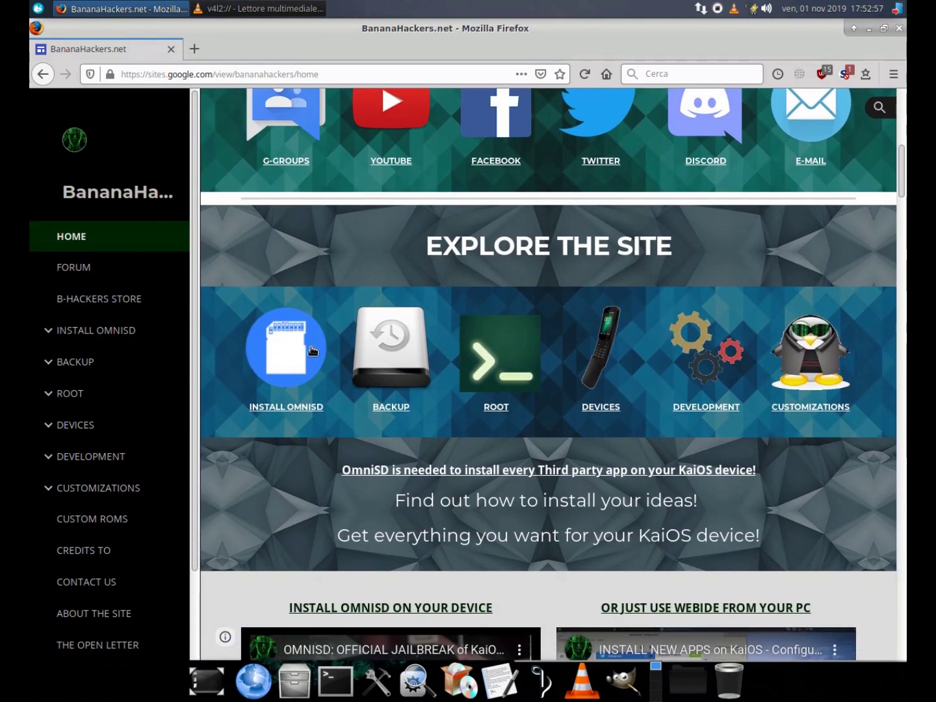
left_click(311, 351)
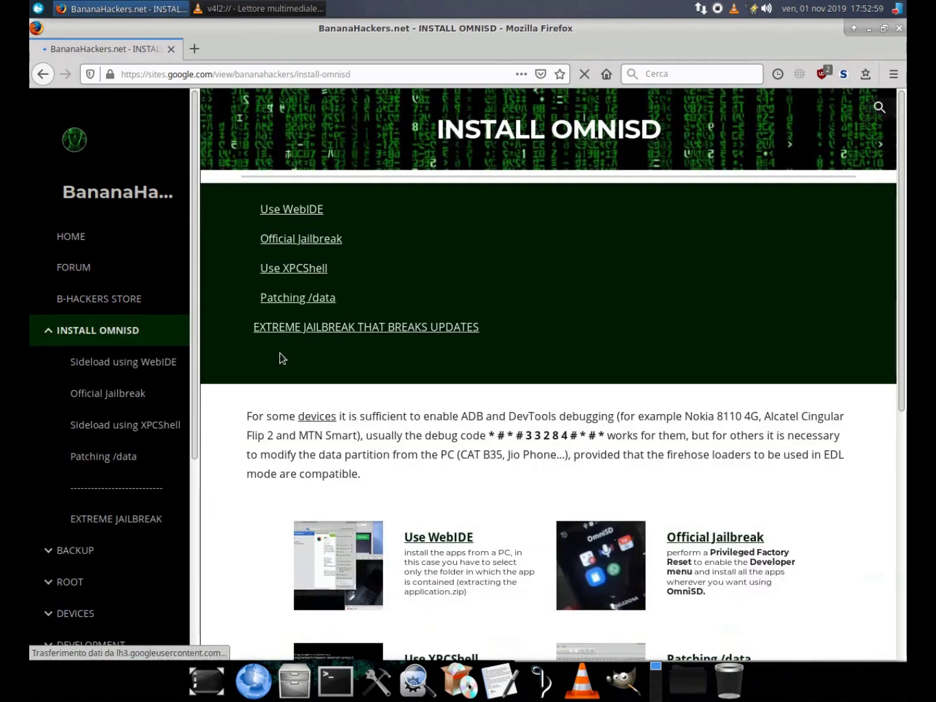
scroll(647, 406, "down", 3)
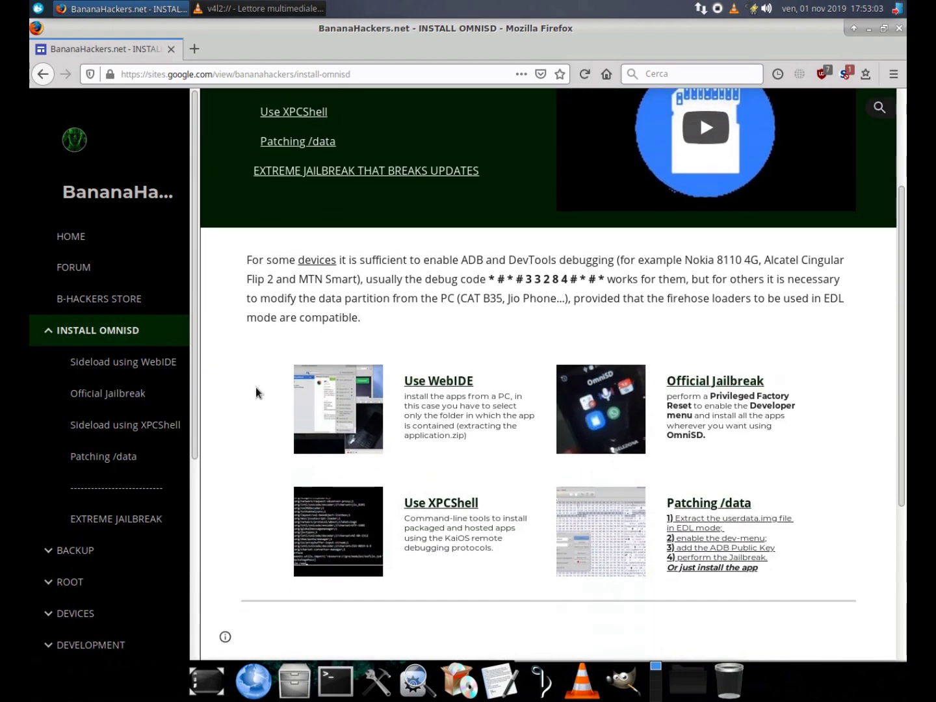
left_click(118, 394)
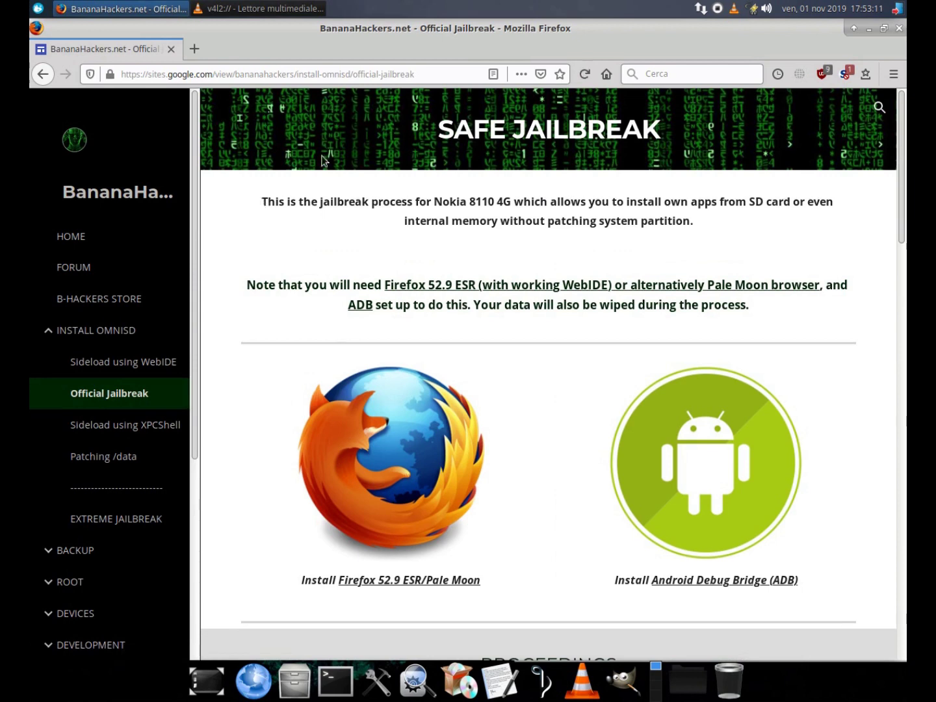
Read the Safe Jailbreak heading, intro paragraph and required-software note
left_click_drag(442, 132, 705, 132)
left_click(493, 179)
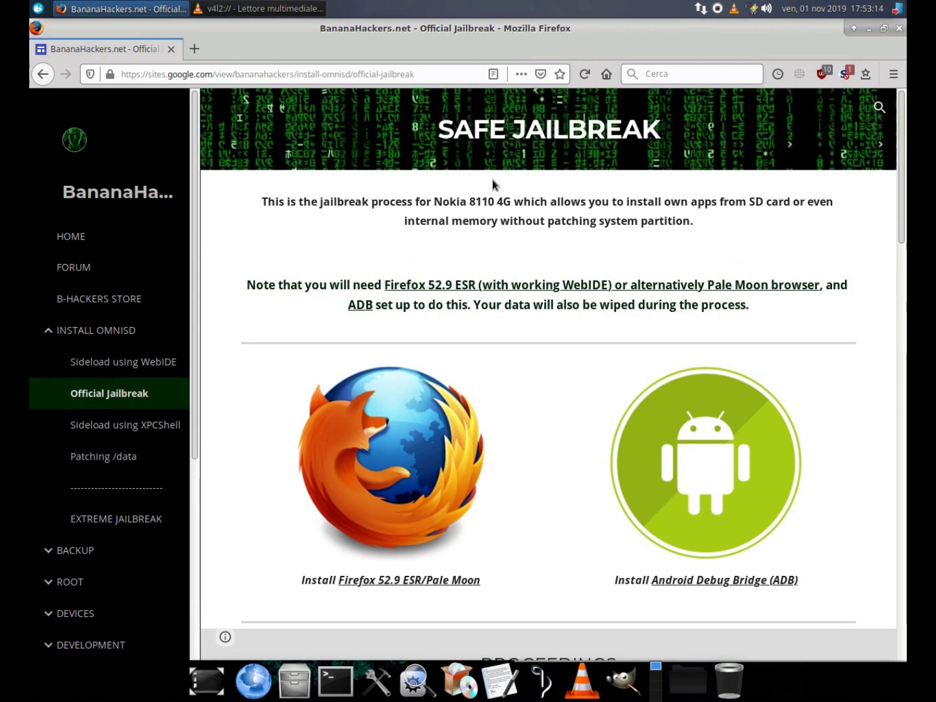
left_click_drag(265, 202, 806, 219)
left_click(237, 283)
left_click_drag(238, 284, 822, 283)
left_click(705, 272)
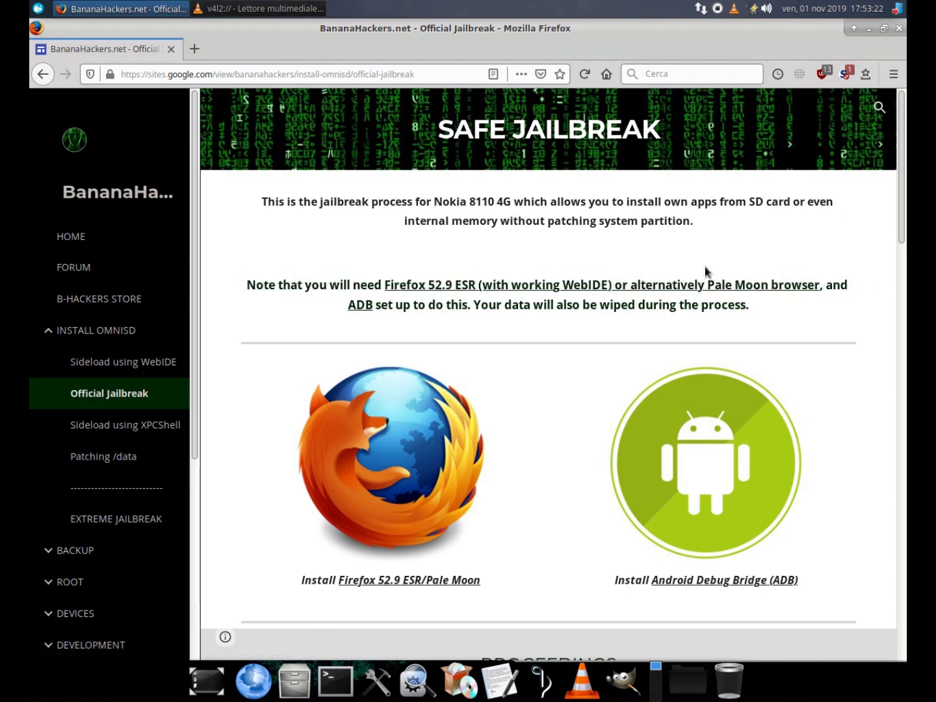
Open the Firefox 52.9 ESR/Pale Moon link in a new tab and switch to it
right_click(433, 450)
left_click(422, 167)
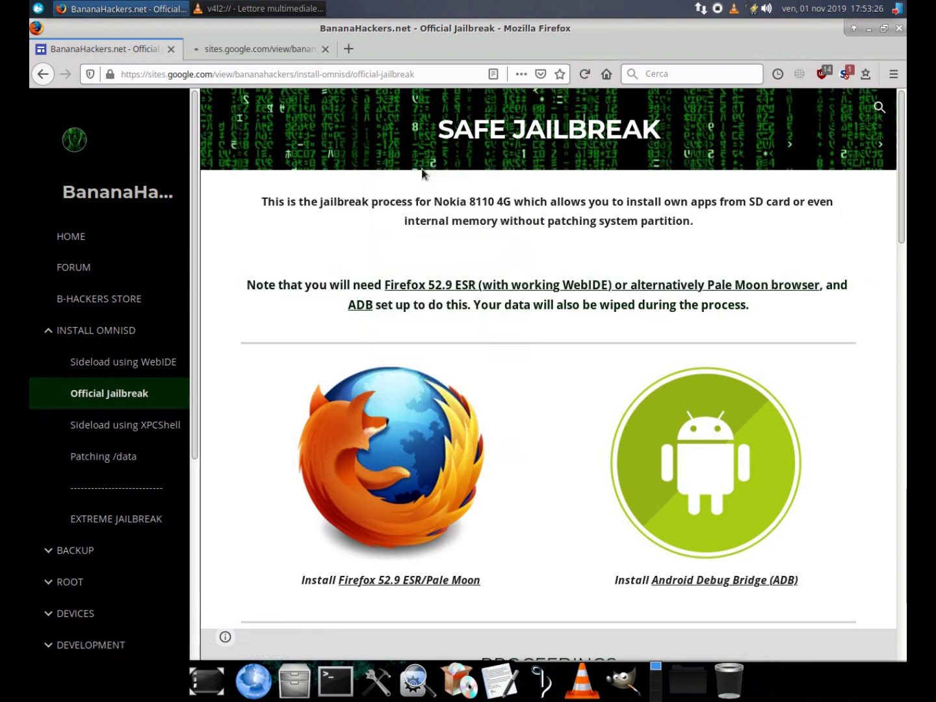
left_click(273, 46)
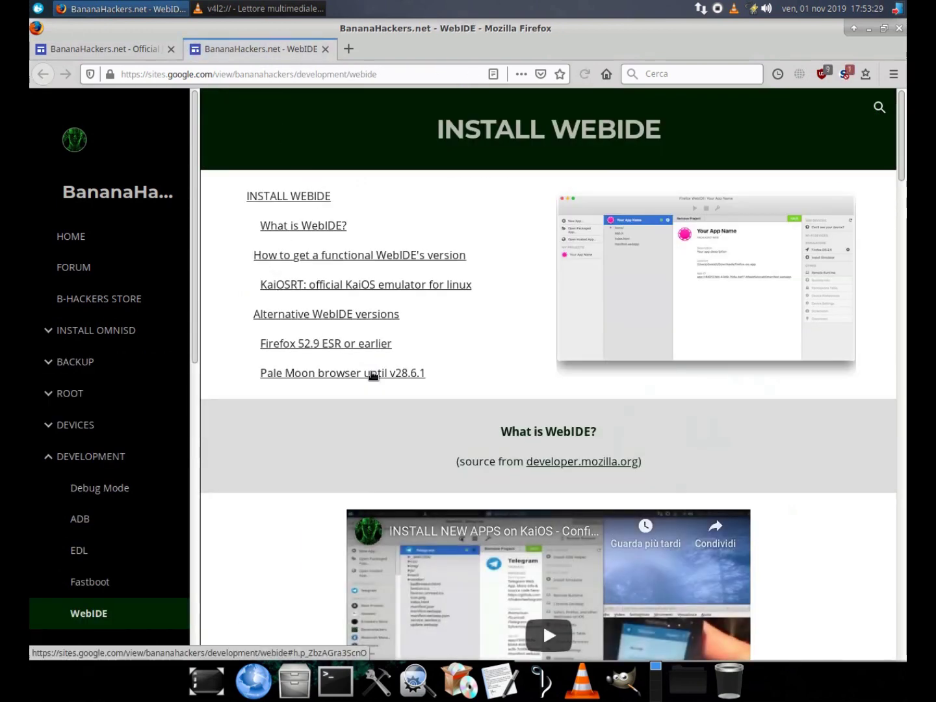
Read the WebIDE page's functional WebIDE version and Alternative WebIDE versions sections
scroll(525, 250, "down", 8)
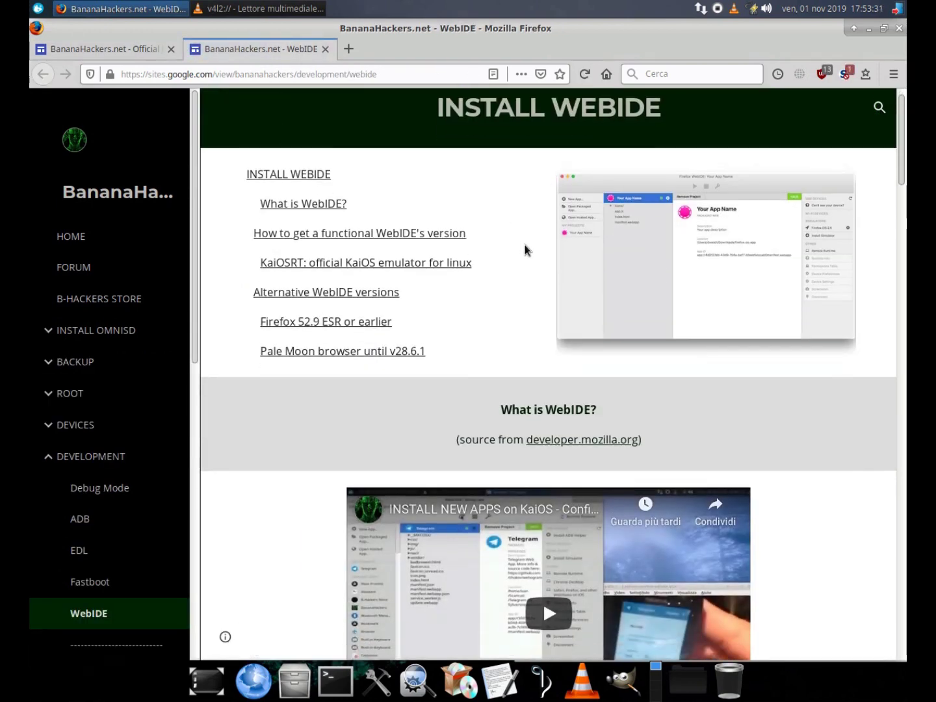
scroll(524, 244, "down", 14)
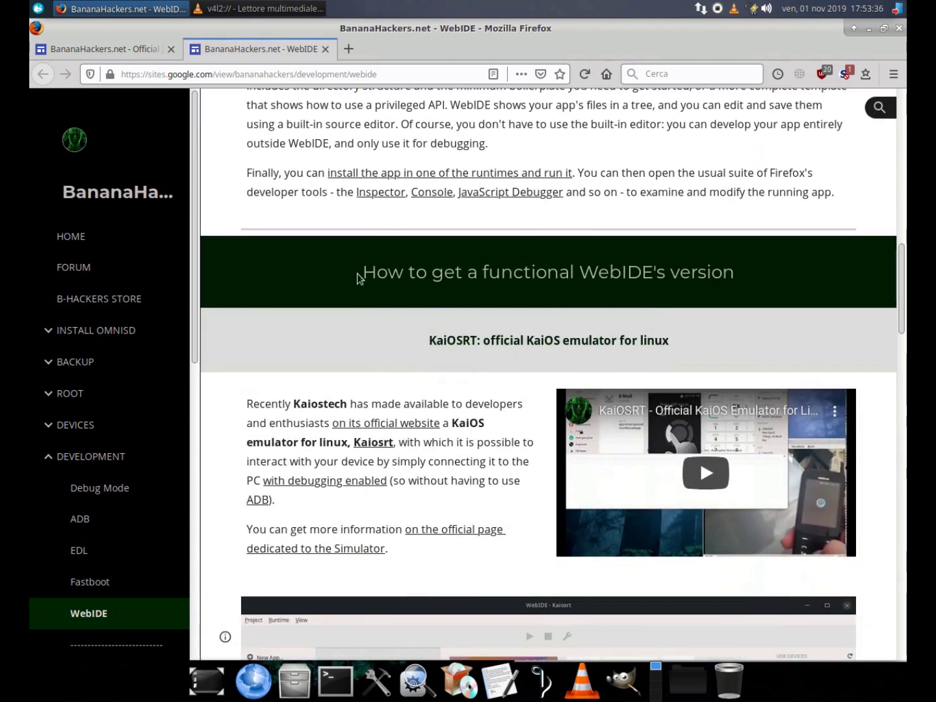
left_click_drag(366, 272, 673, 273)
left_click(750, 272)
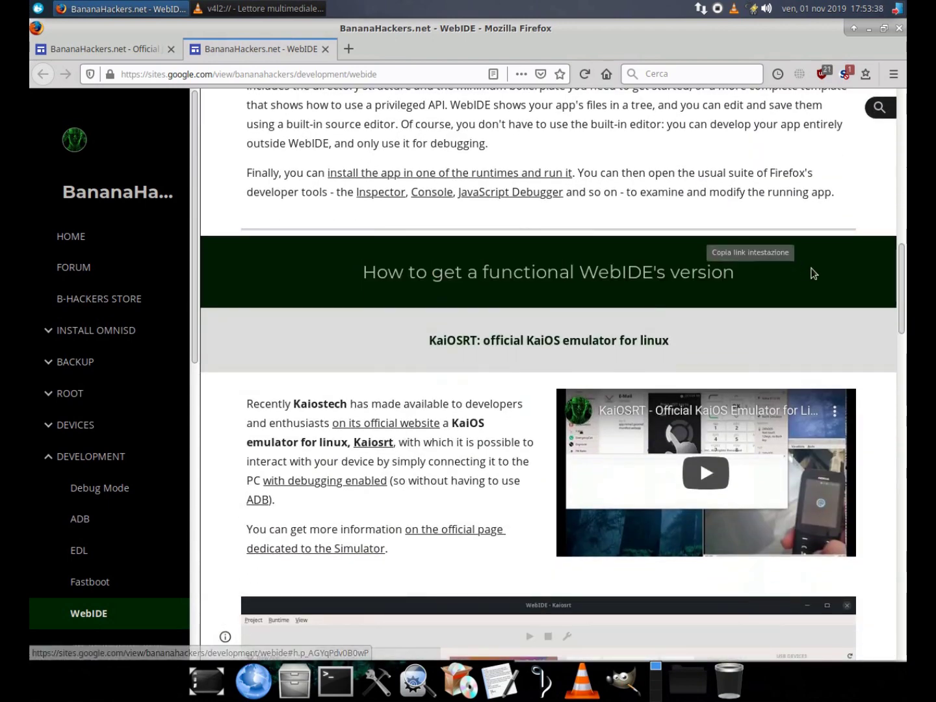
scroll(606, 258, "down", 4)
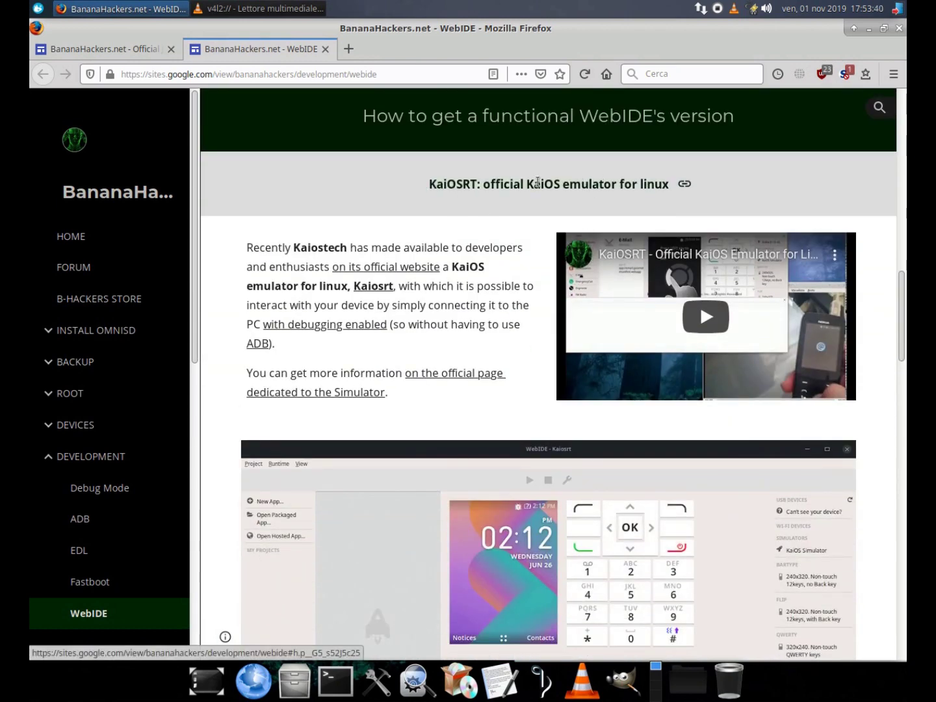
scroll(455, 236, "down", 10)
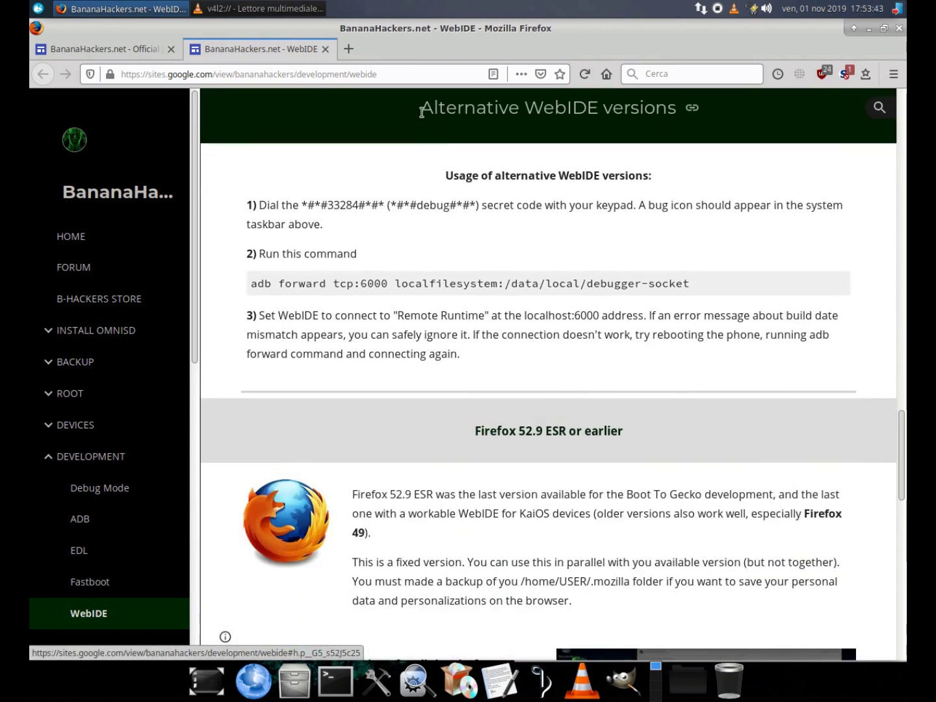
left_click_drag(422, 112, 605, 109)
left_click(605, 109)
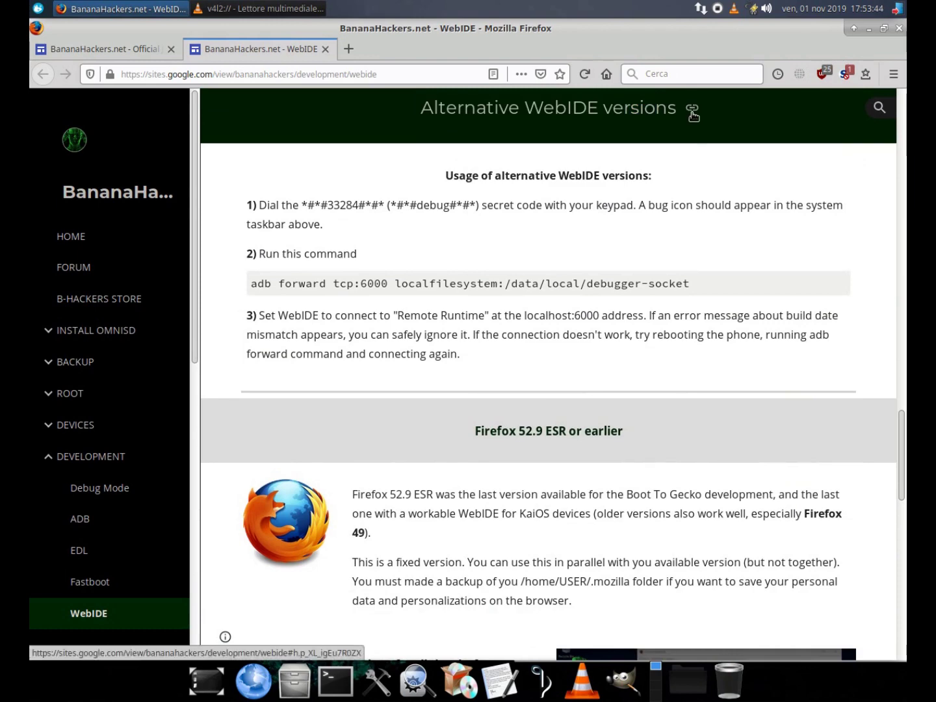
Continue through the Firefox 52.9 ESR and Pale Moon v28.6.1 sections, then minimize Firefox
scroll(646, 305, "down", 3)
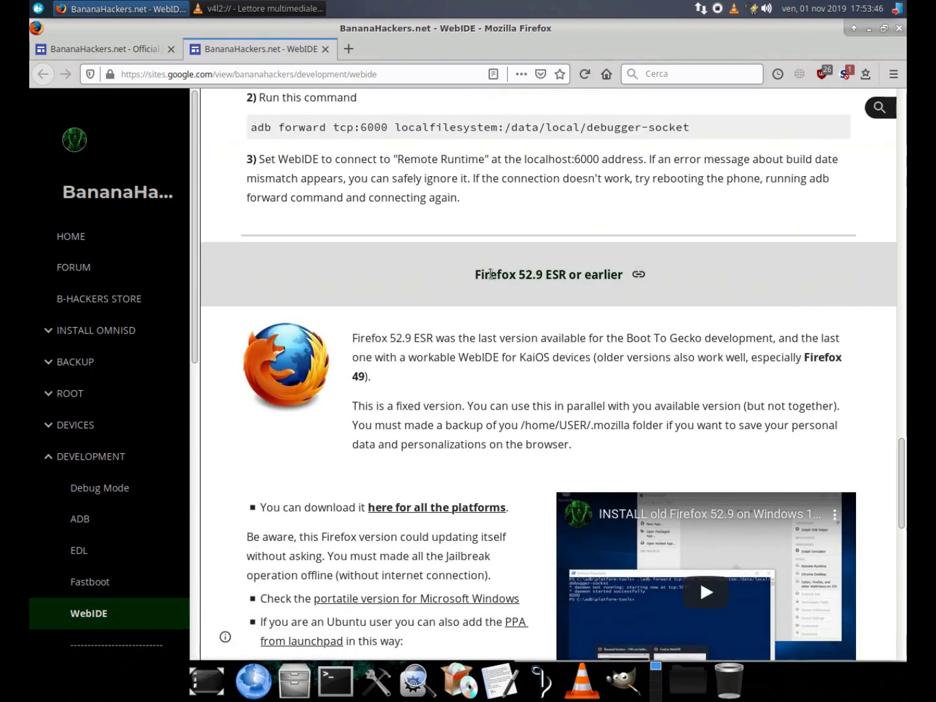
left_click(592, 294)
scroll(572, 304, "down", 12)
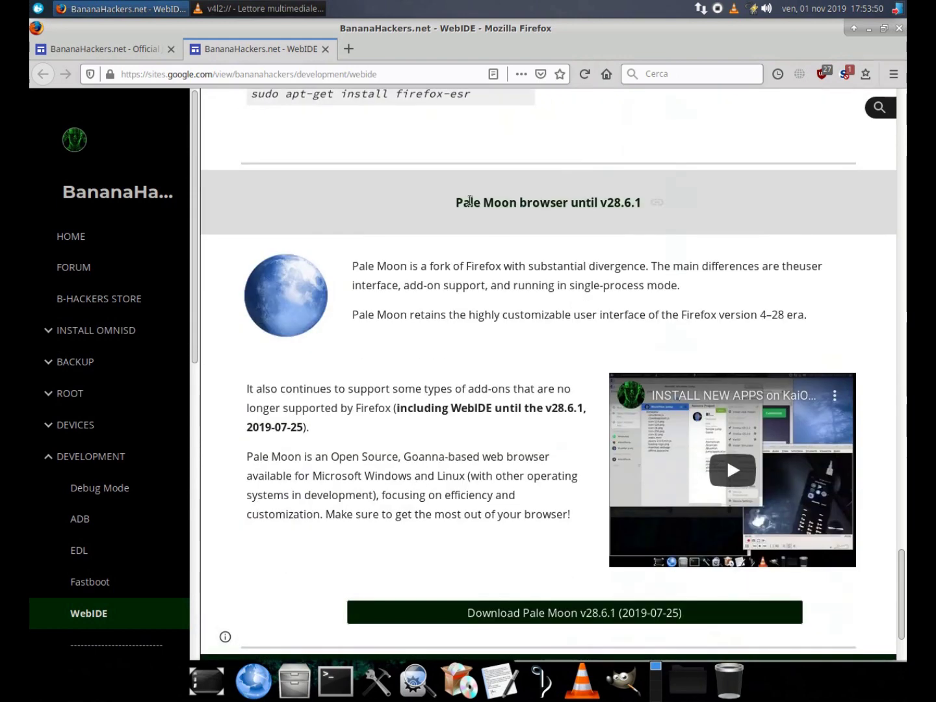
left_click_drag(459, 203, 573, 206)
left_click(640, 207)
scroll(482, 364, "down", 2)
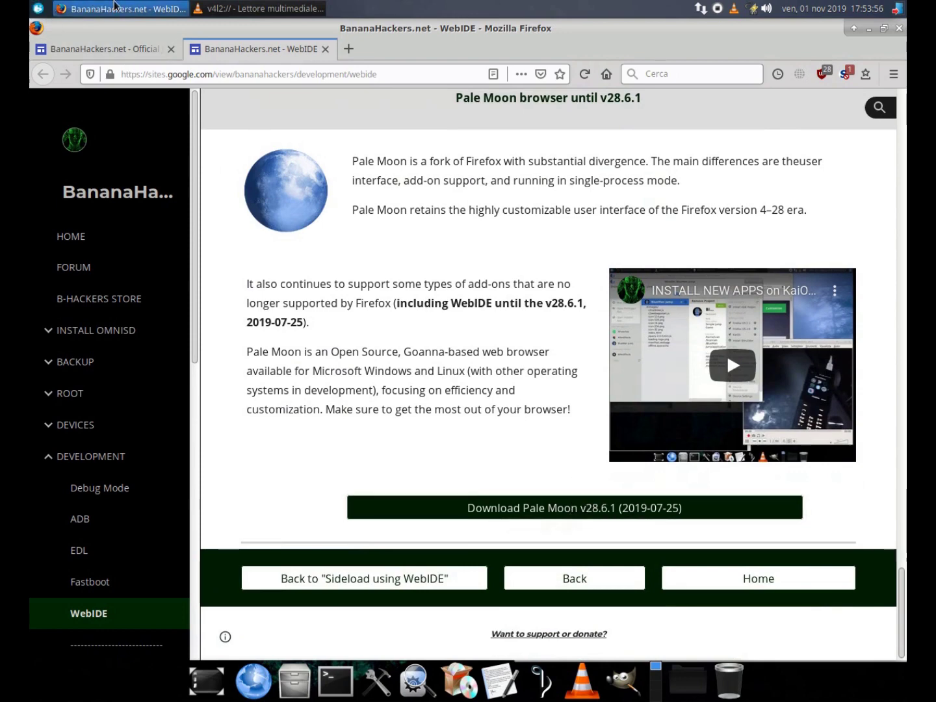
left_click(57, 9)
Launch Pale Moon from Applications > Internet
left_click(37, 6)
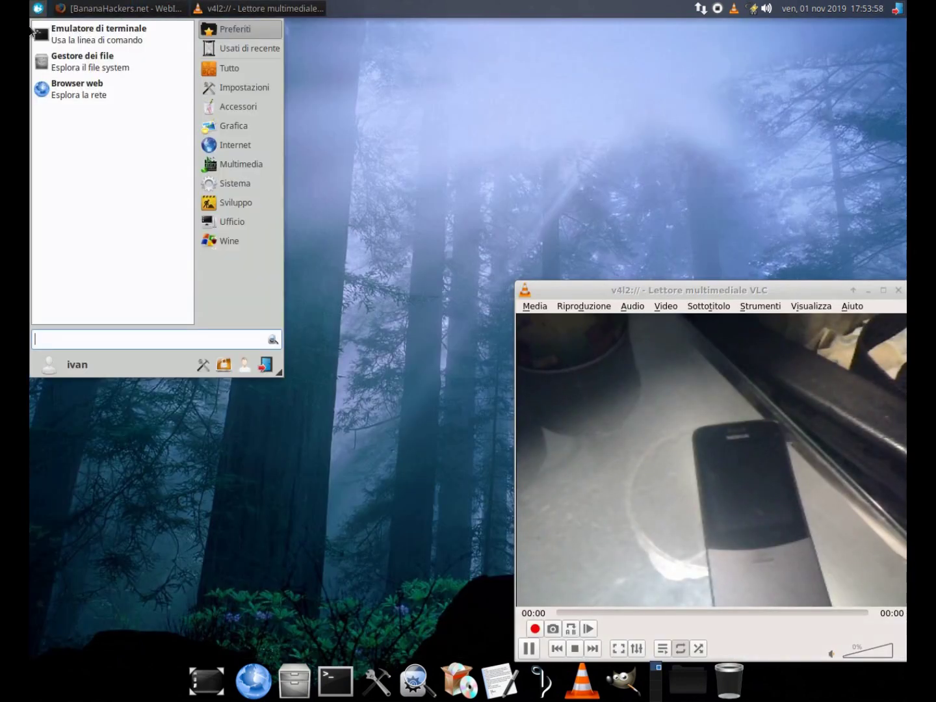
left_click(246, 148)
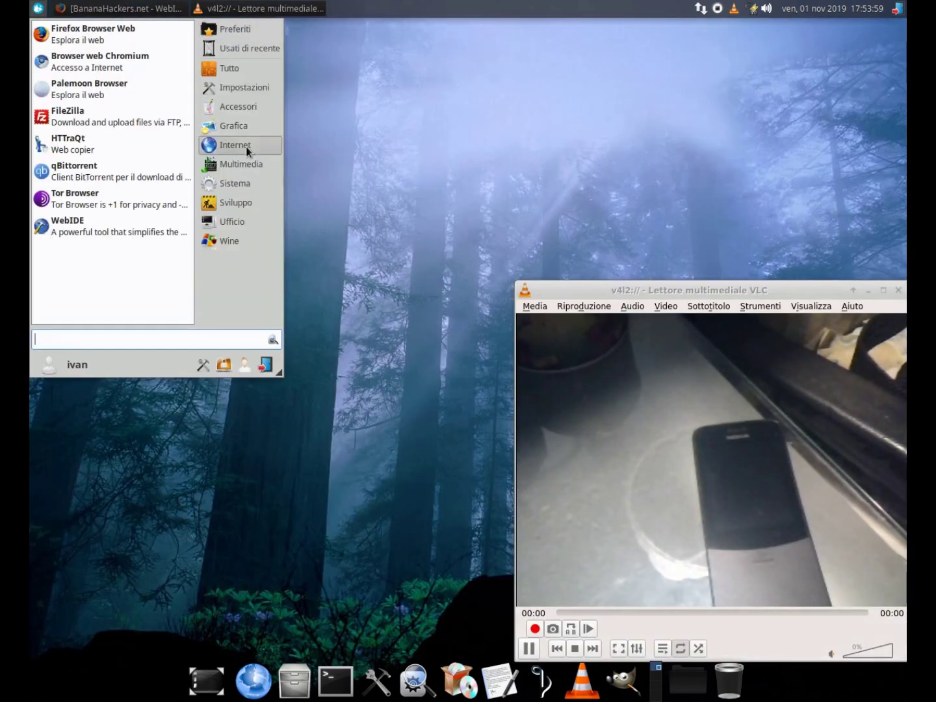
left_click(82, 91)
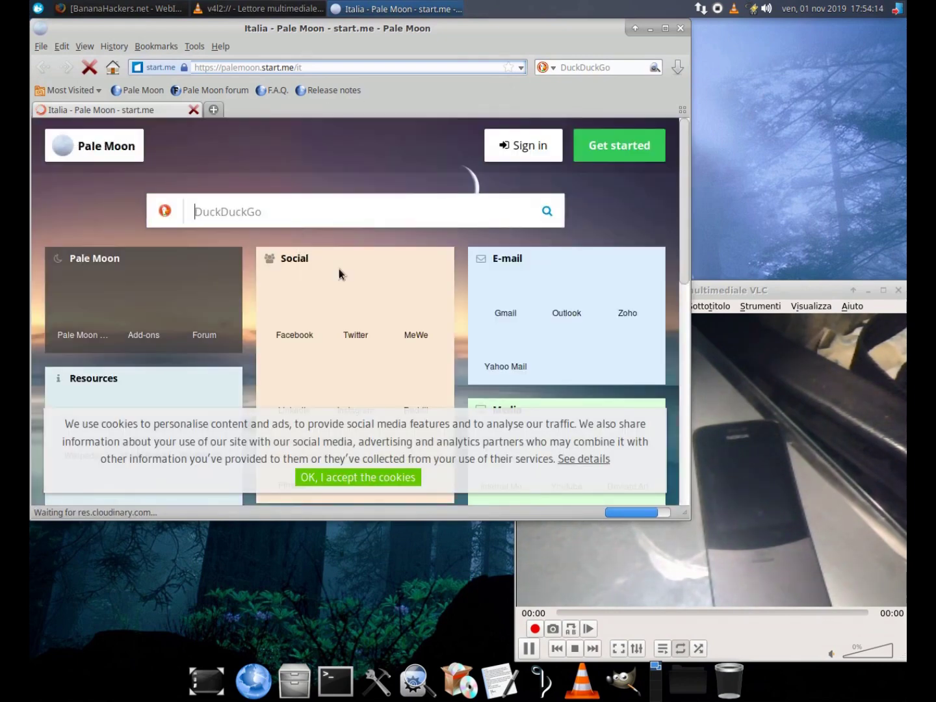
Confirm in Help > About that Pale Moon is version 28.6.1, then restore Firefox
left_click(222, 49)
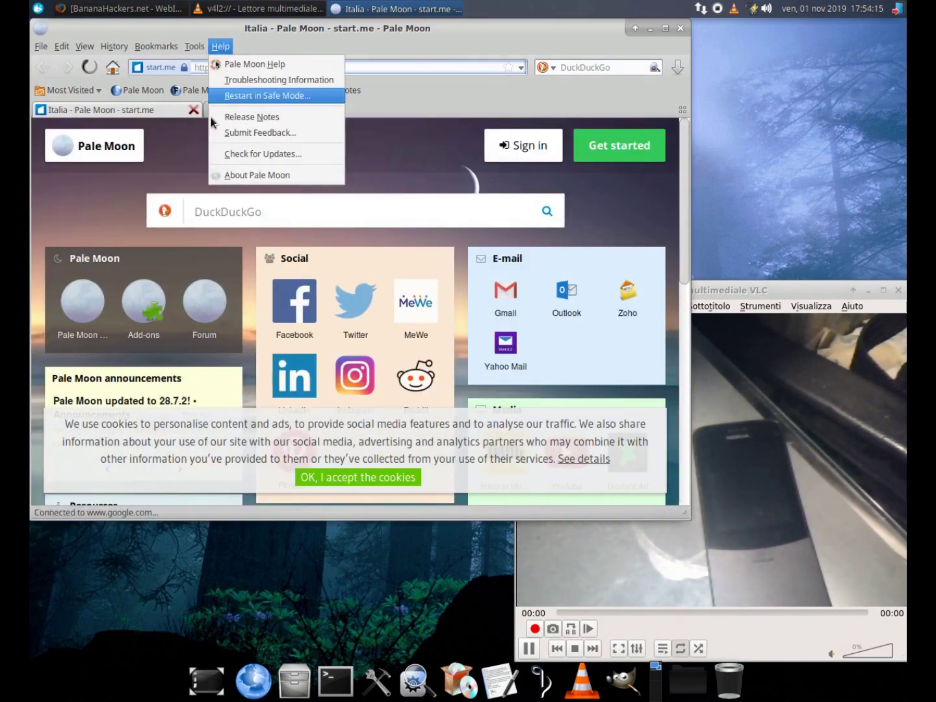
left_click(254, 176)
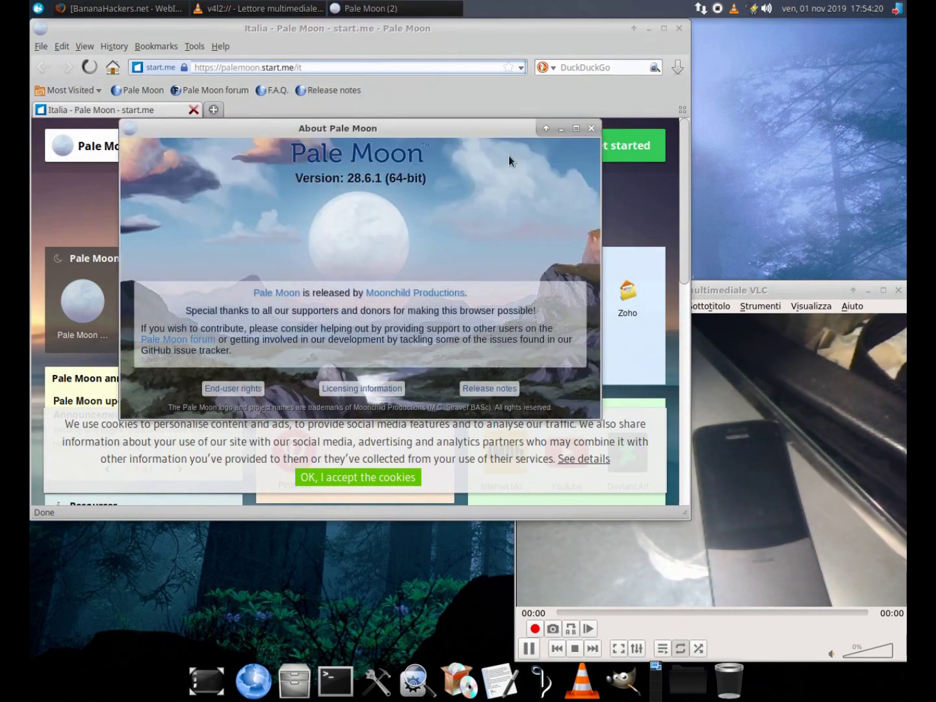
left_click(591, 129)
left_click(651, 30)
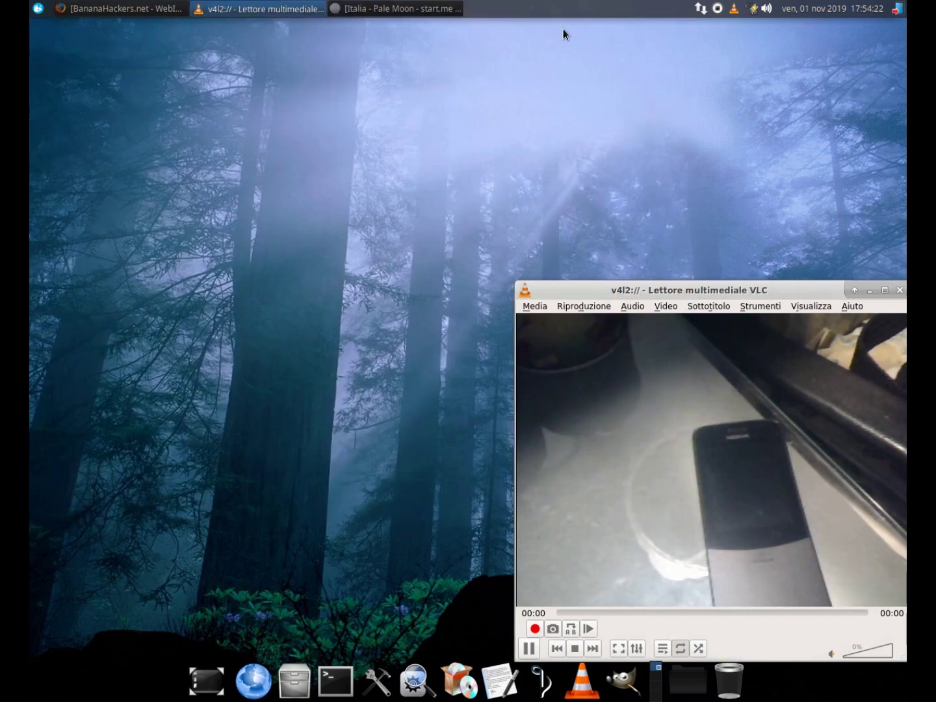
left_click(125, 7)
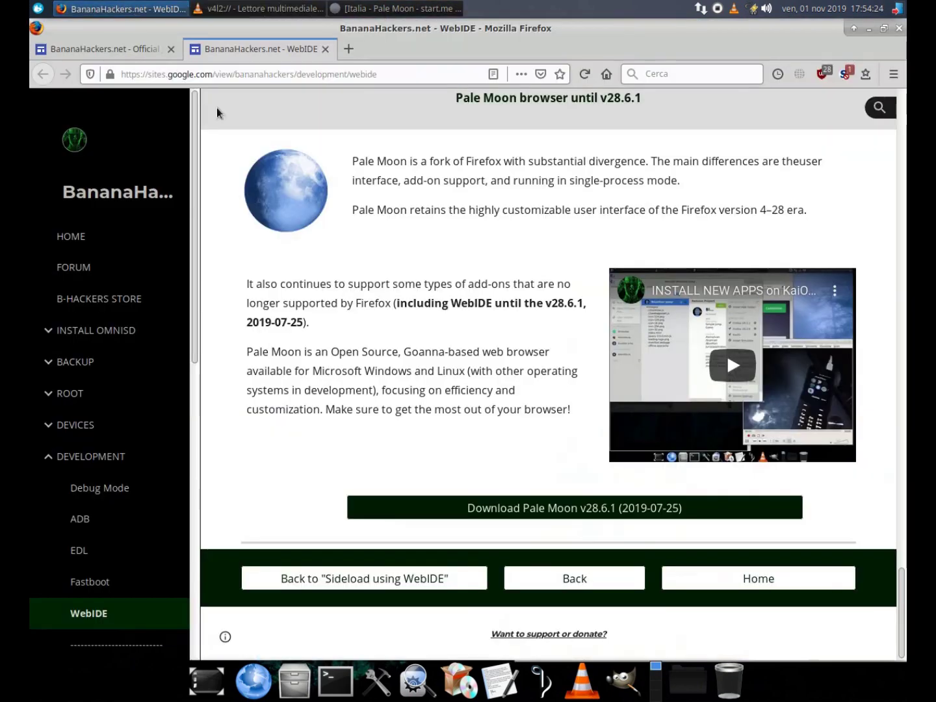
Close the WebIDE tab and open the jailbreak guide's ADB link in a new tab
left_click(325, 49)
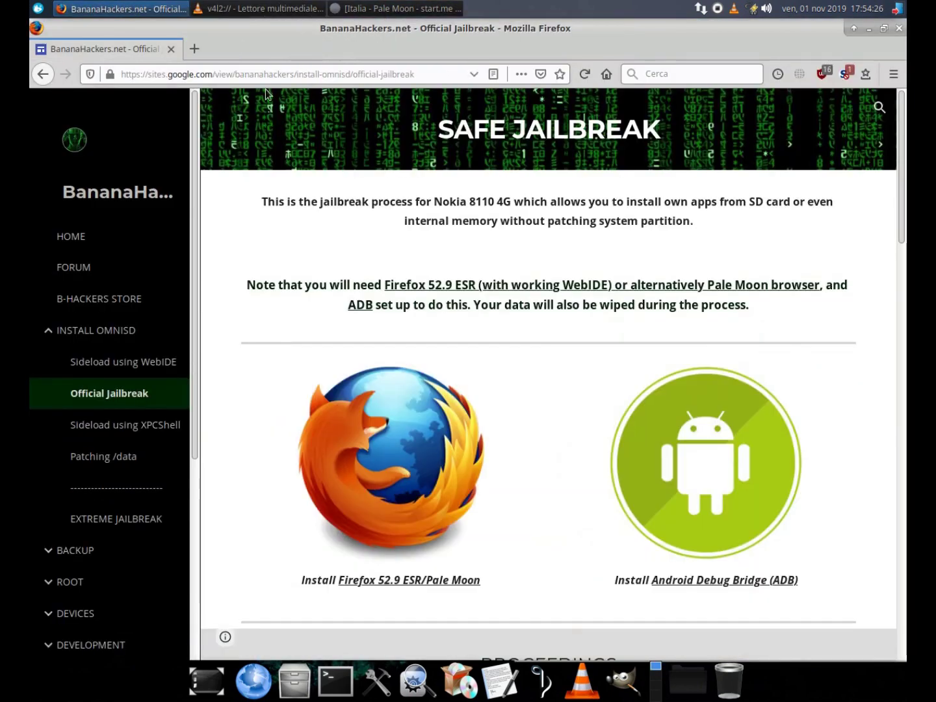
scroll(573, 281, "down", 3)
right_click(701, 295)
left_click(706, 297)
left_click(248, 50)
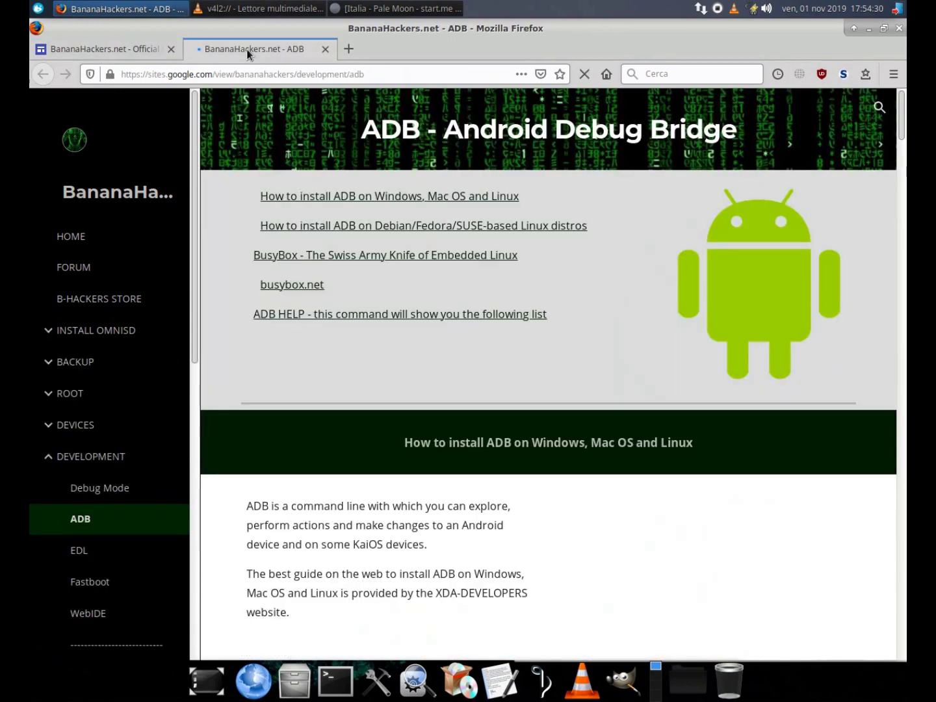
Read the ADB - Android Debug Bridge page to the bottom, then close its tab
left_click_drag(365, 132, 725, 134)
left_click(644, 167)
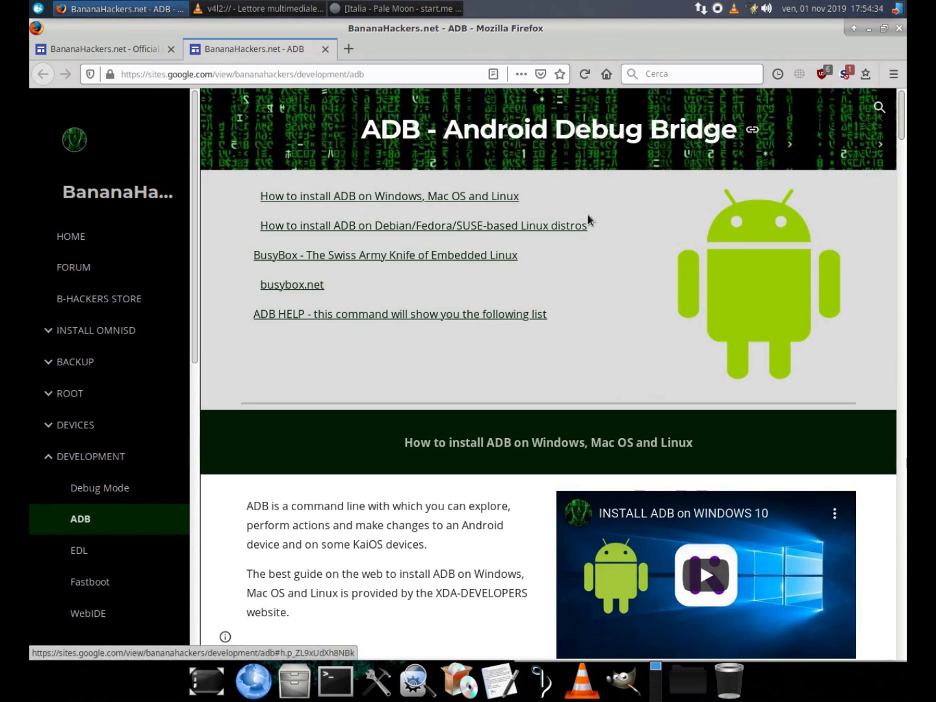
scroll(588, 214, "down", 5)
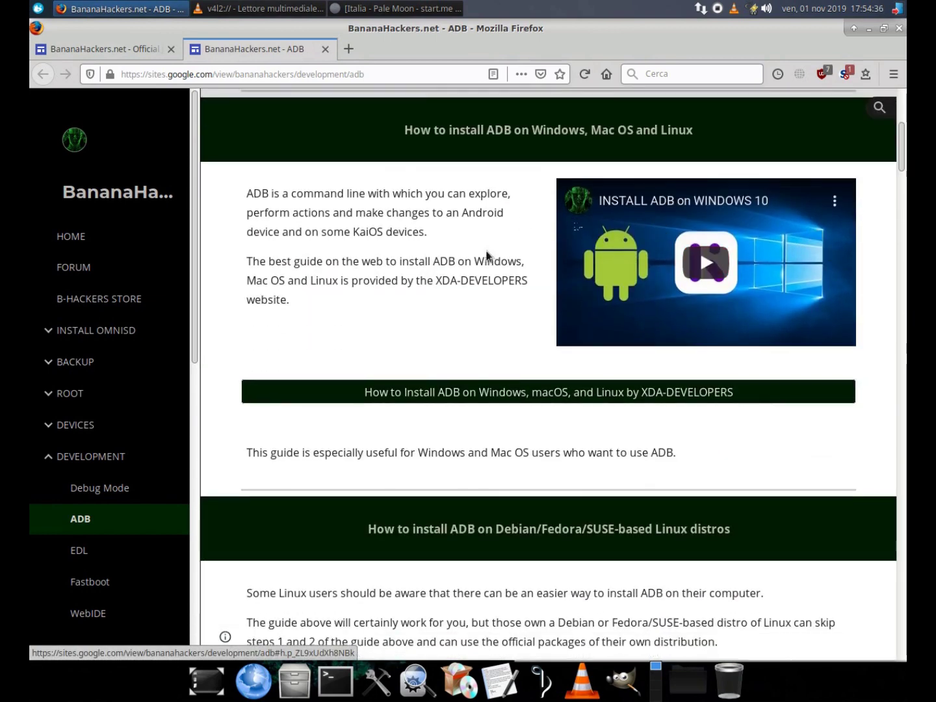
scroll(489, 250, "down", 3)
scroll(491, 234, "down", 1)
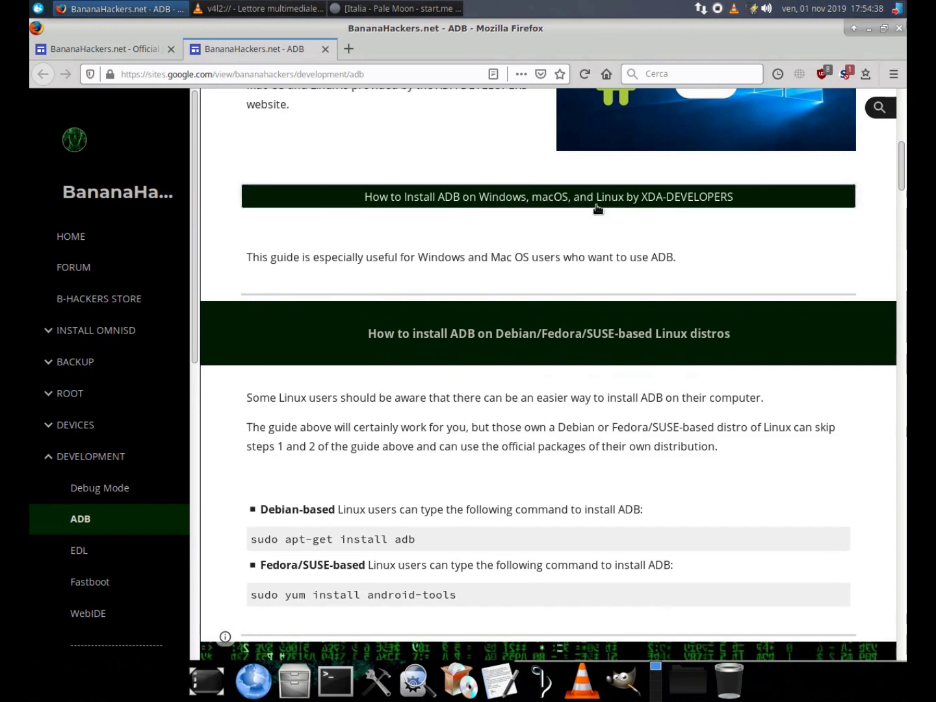
scroll(518, 279, "down", 7)
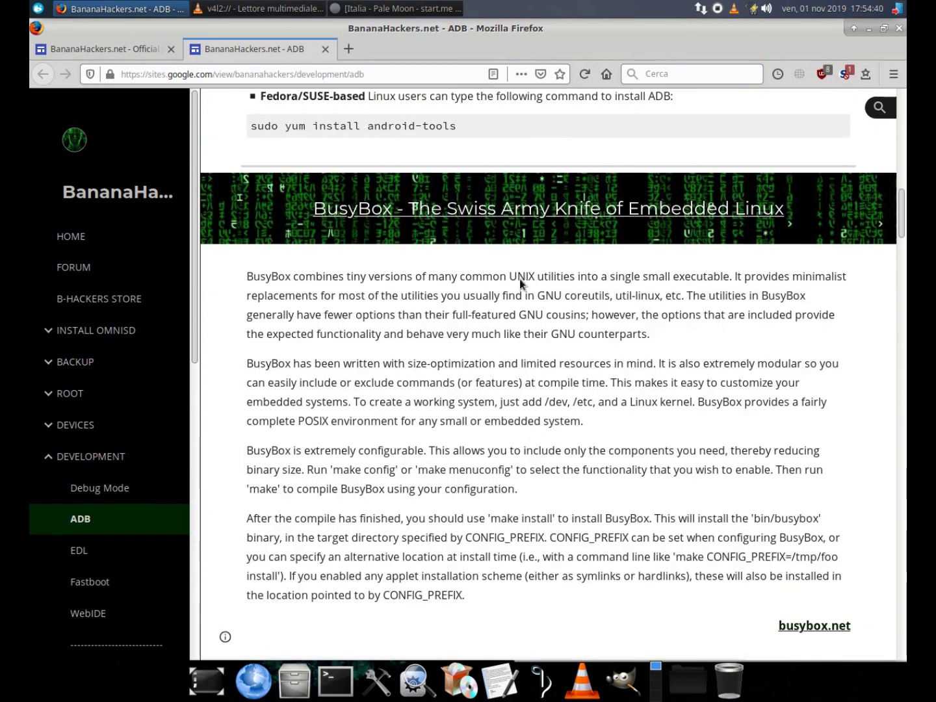
scroll(524, 281, "down", 6)
scroll(532, 286, "down", 3)
scroll(490, 355, "down", 17)
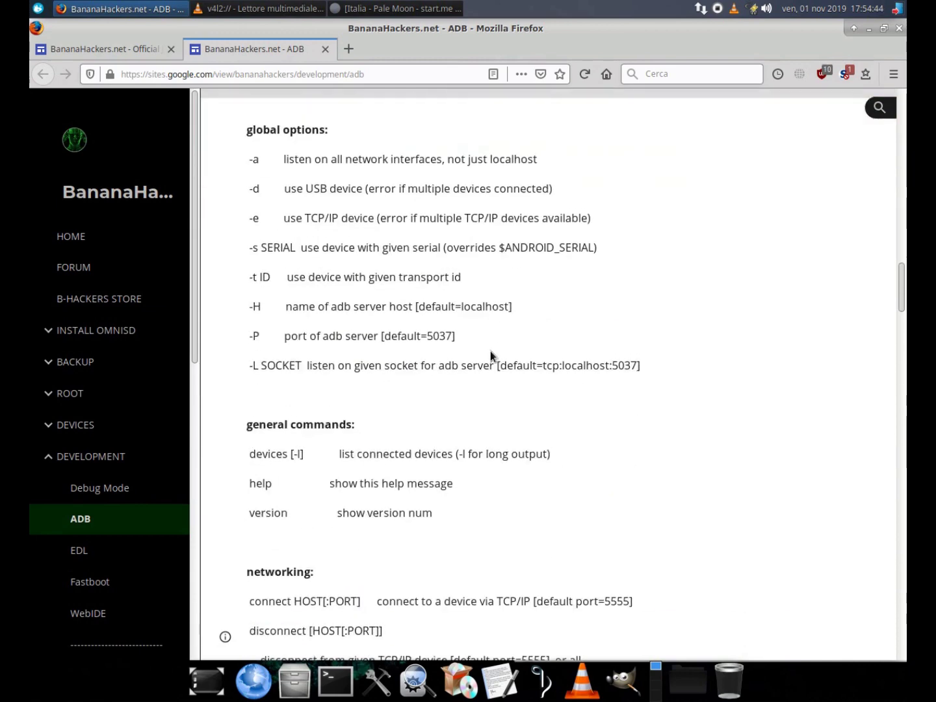
scroll(490, 351, "down", 20)
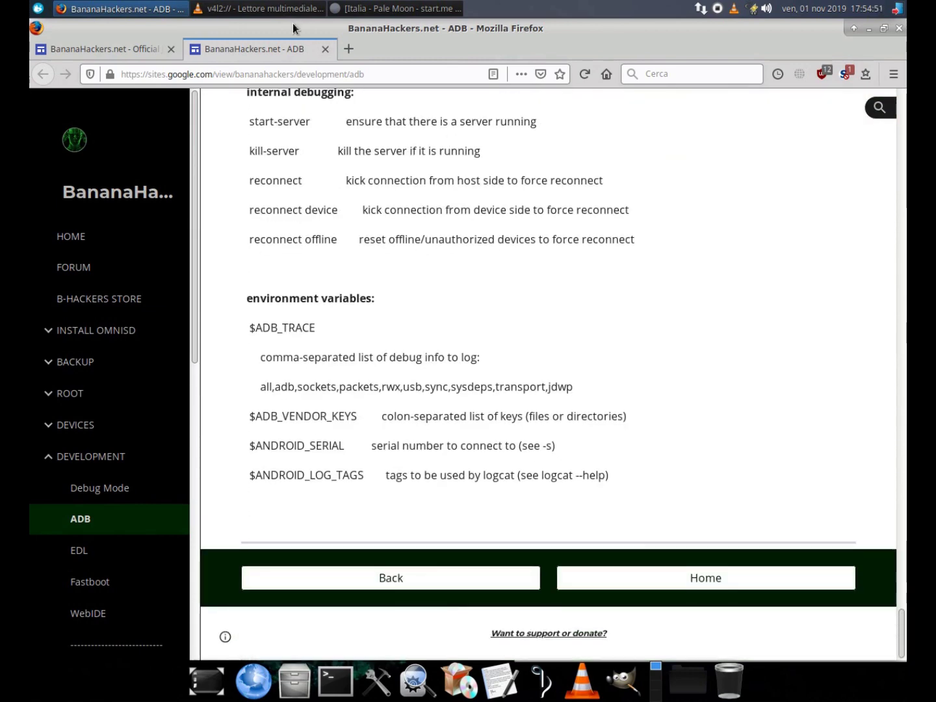
left_click(326, 50)
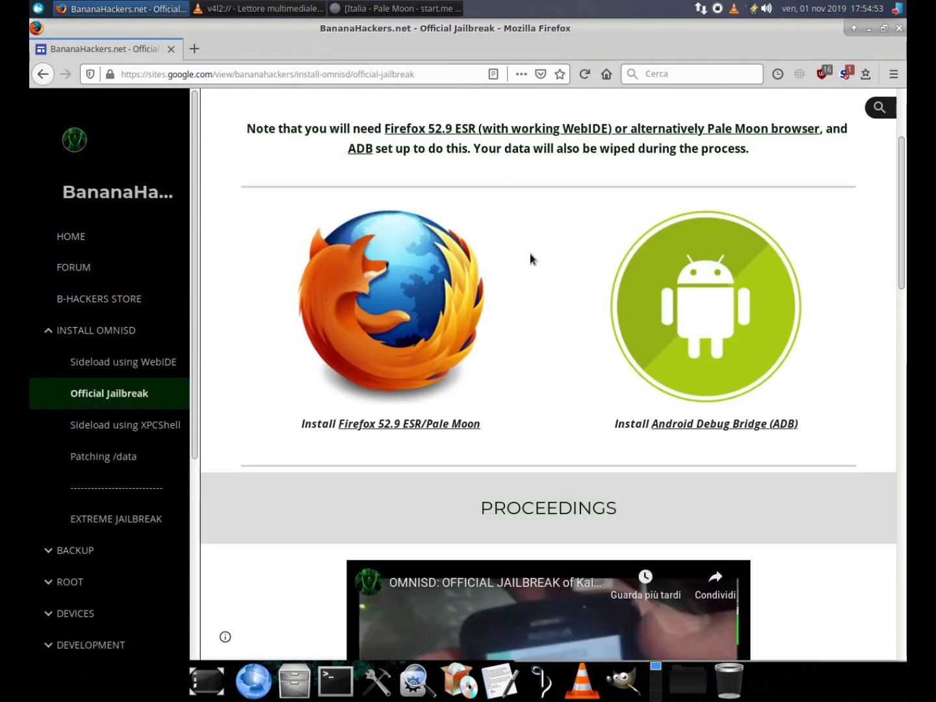
Scroll down to the PROCEEDINGS heading of the jailbreak guide
scroll(530, 253, "down", 5)
double_click(496, 195)
left_click(489, 196)
left_click_drag(481, 195, 611, 198)
left_click(613, 201)
Read Proceedings steps 1 and 2, including the dialing code, then minimize Firefox
scroll(780, 199, "down", 6)
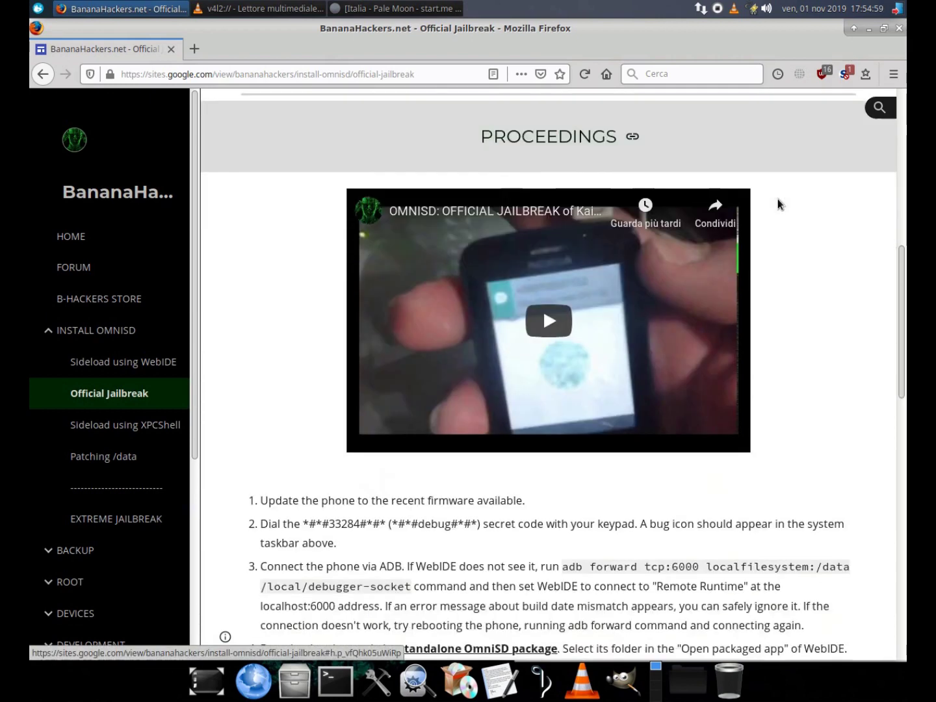
scroll(780, 196, "down", 1)
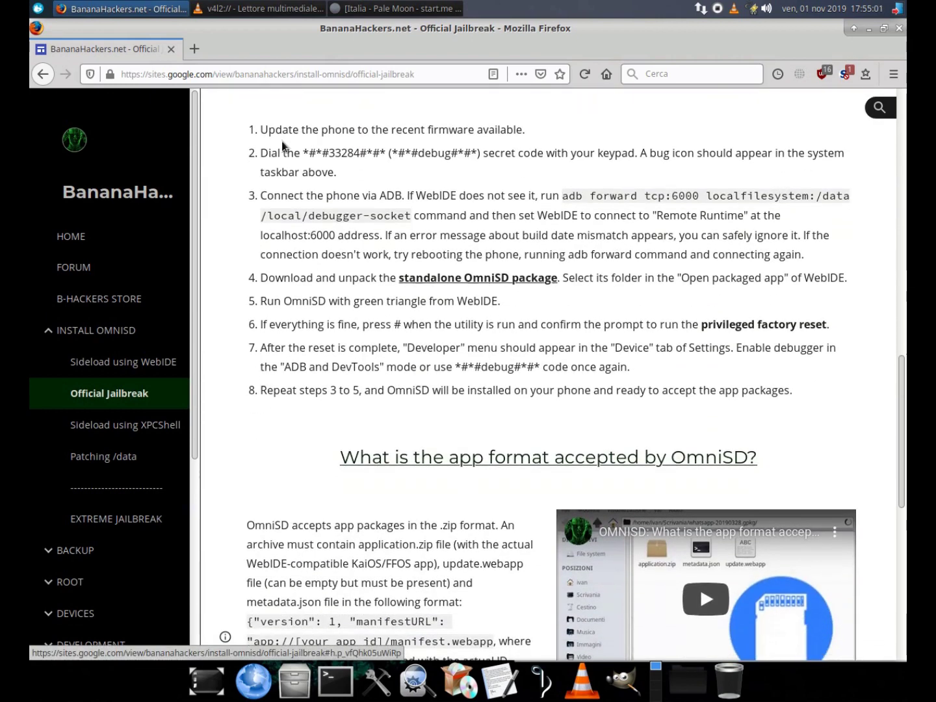
left_click_drag(262, 129, 540, 132)
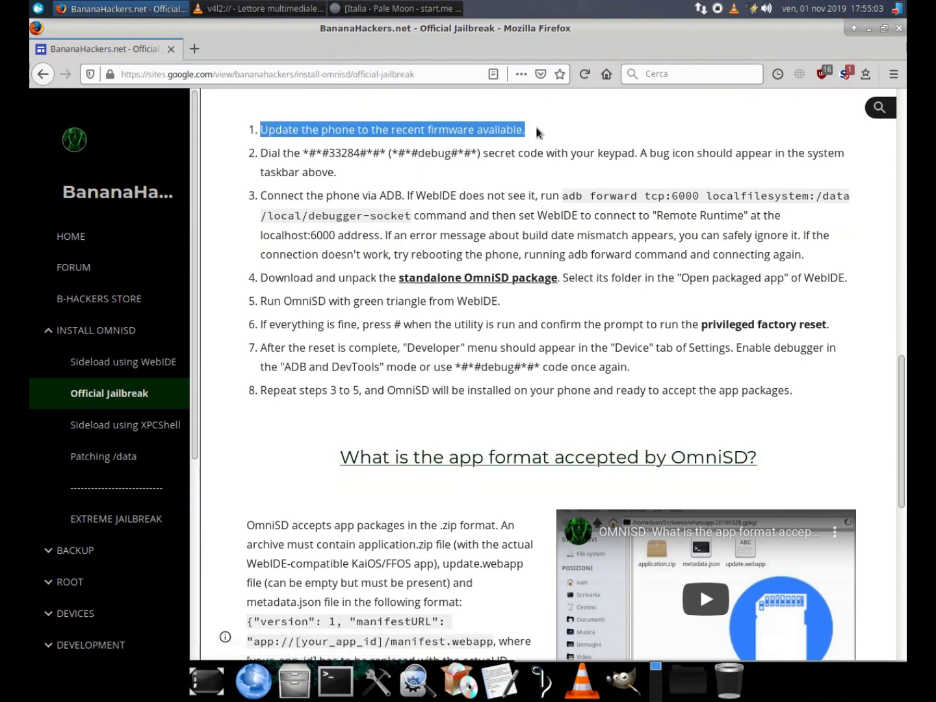
left_click(550, 132)
scroll(335, 158, "down", 1)
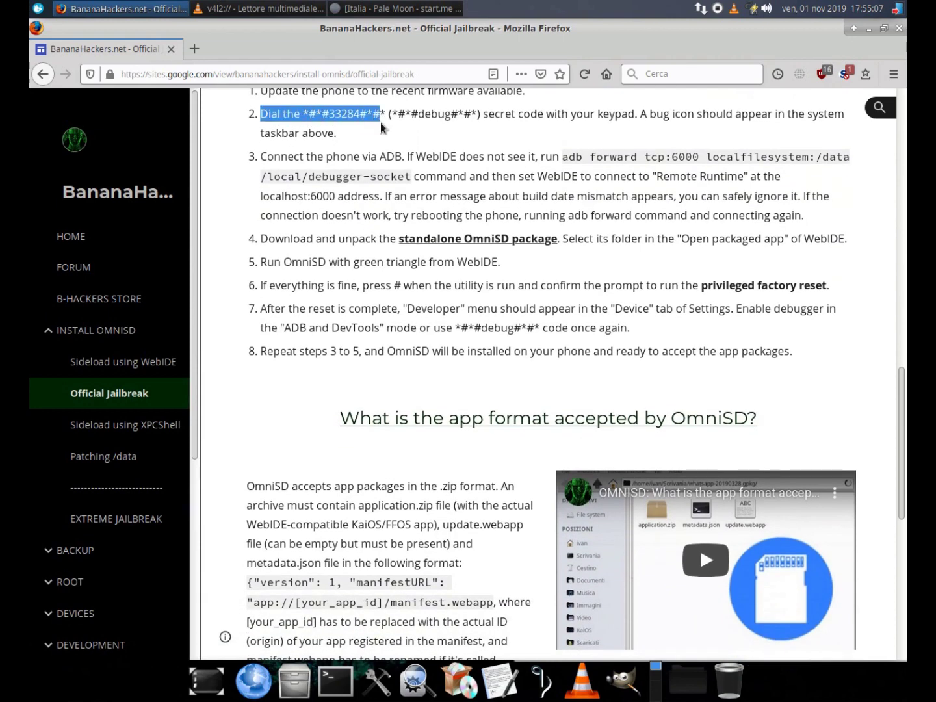
left_click(349, 115)
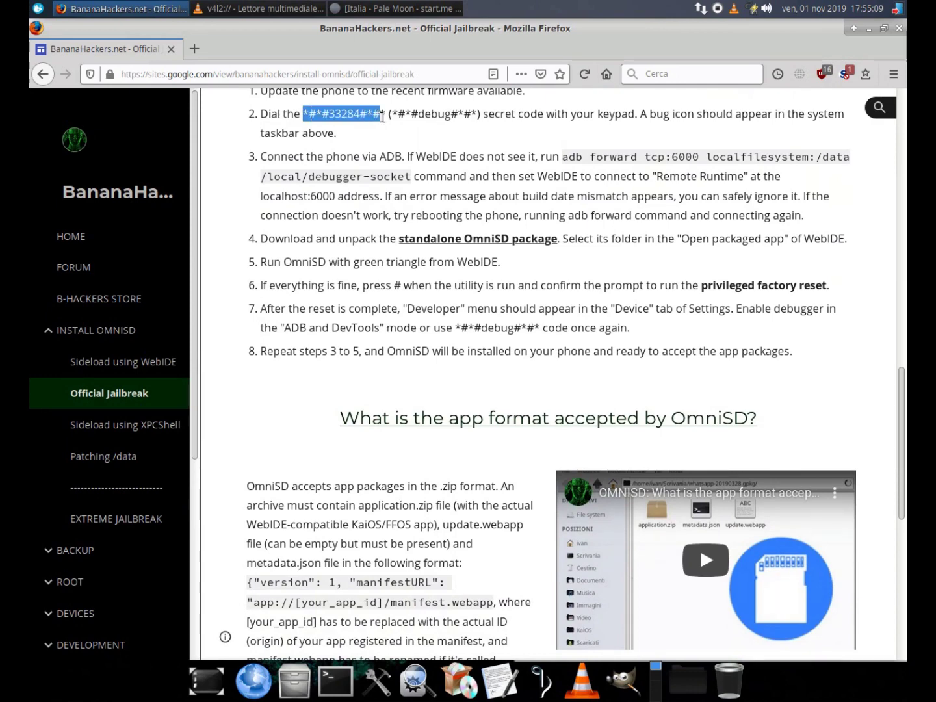
scroll(416, 130, "up", 1)
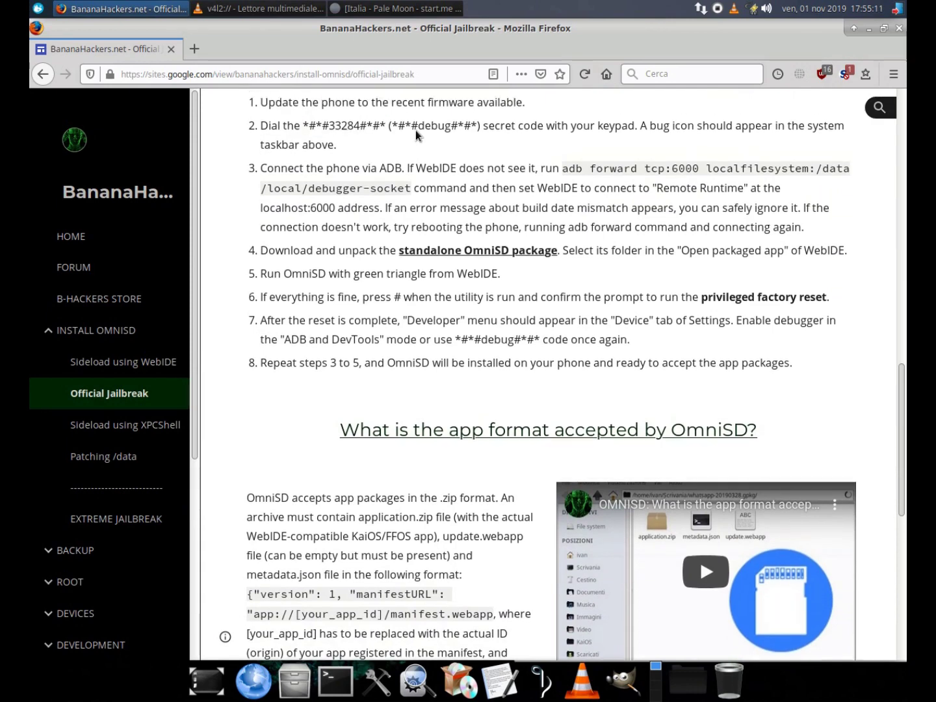
left_click(103, 9)
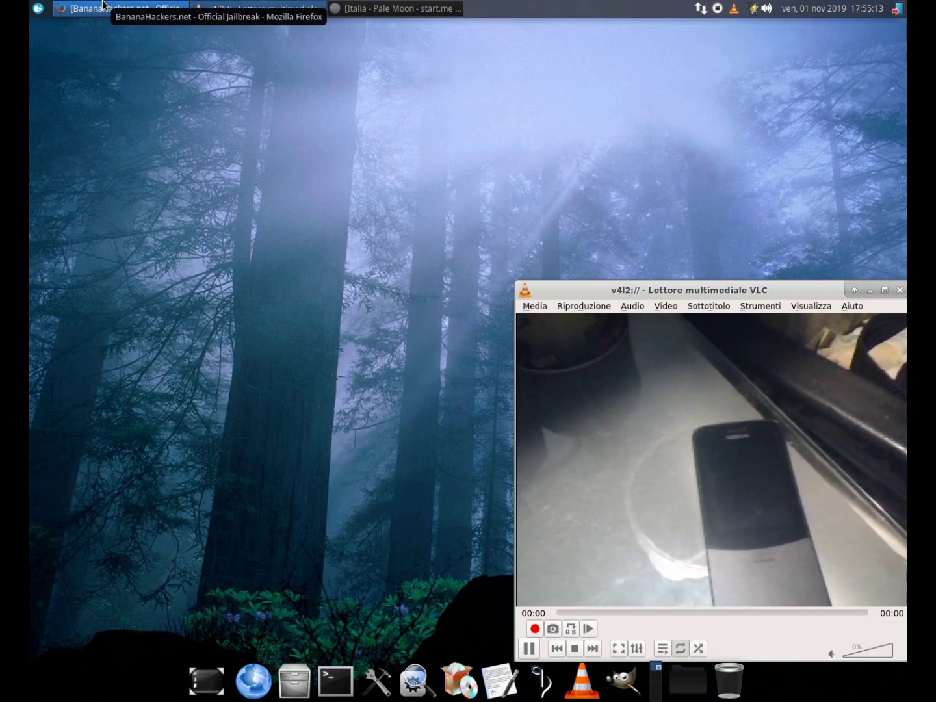
Watch the phone dial *#*#33284#*#* in full-screen VLC, then restore the jailbreak guide
double_click(728, 408)
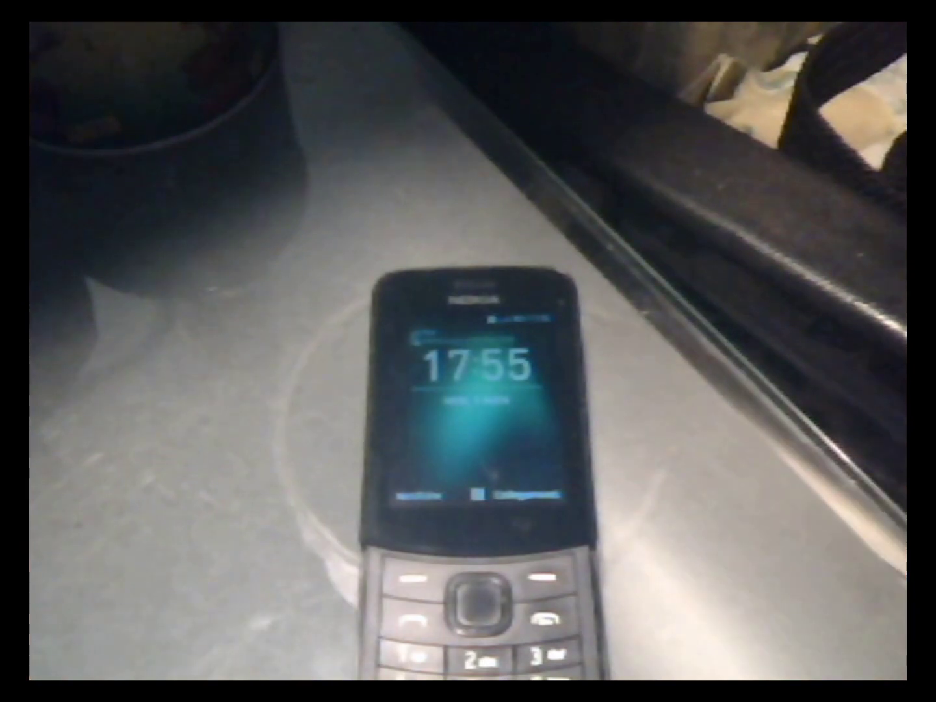
double_click(564, 307)
left_click(164, 7)
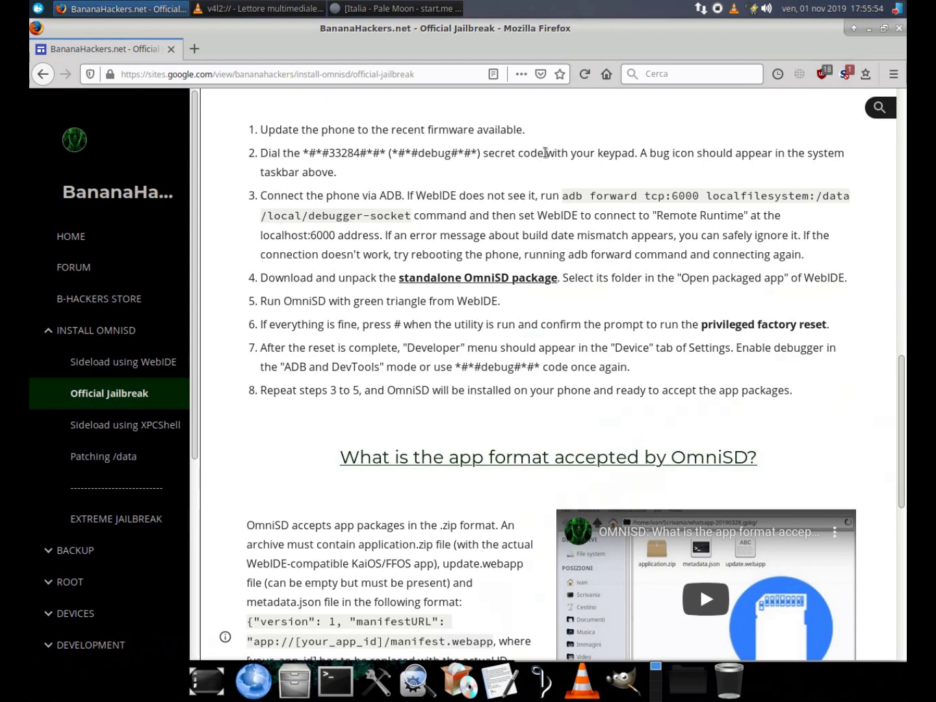
Read step 3 on connecting the phone via ADB, then minimize Firefox to the desktop
scroll(545, 152, "down", 1)
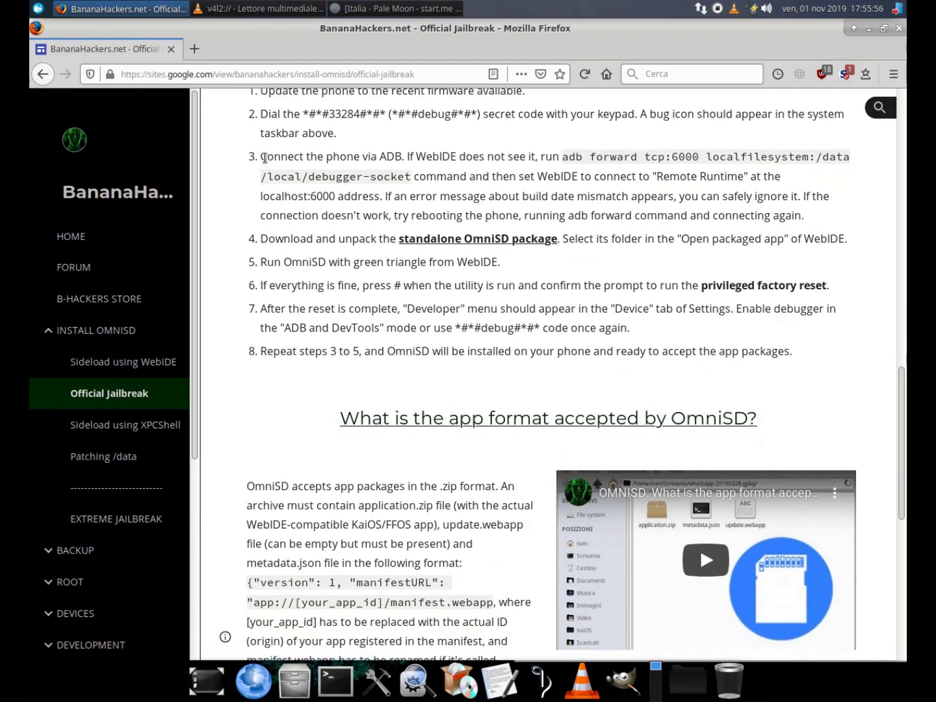
left_click_drag(265, 158, 383, 160)
left_click(538, 137)
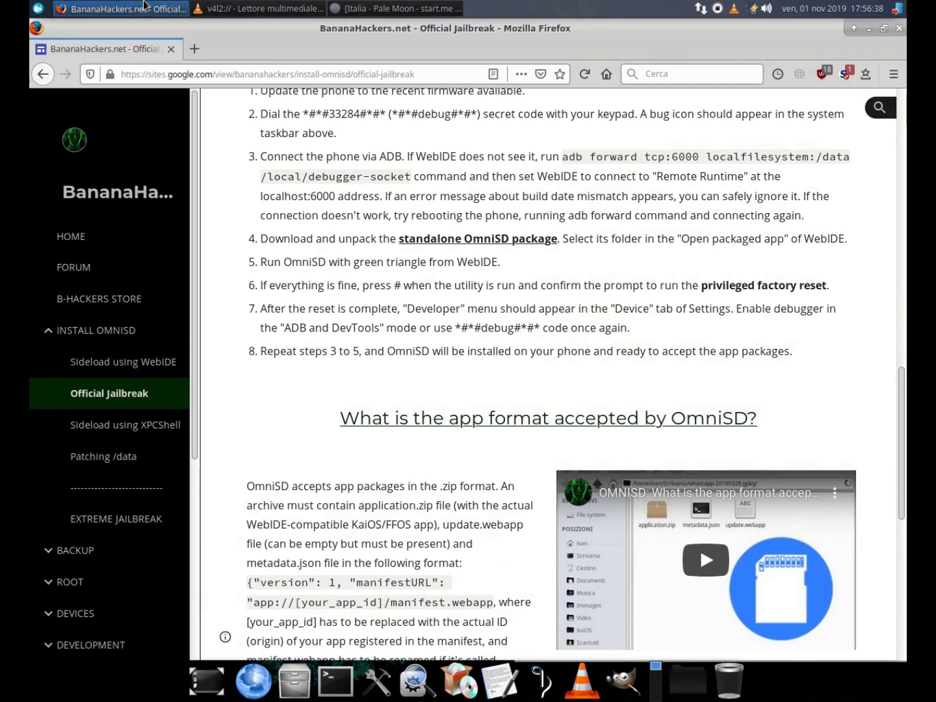
left_click(144, 6)
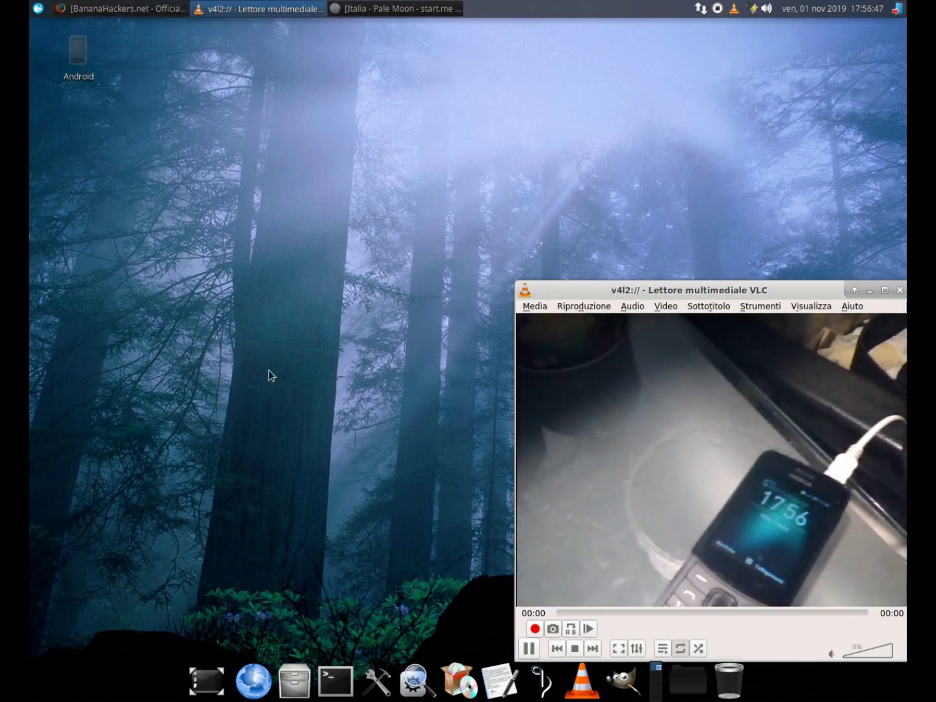
left_click(339, 692)
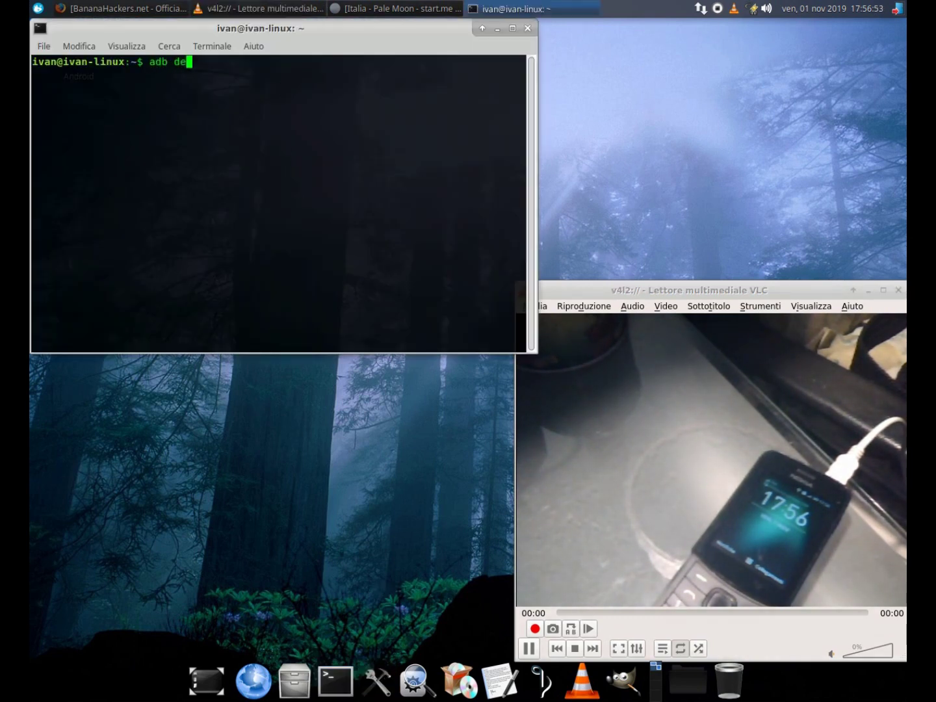
Run 'adb devices' to list the phone, then copy step 3's adb forward command
key("Return")
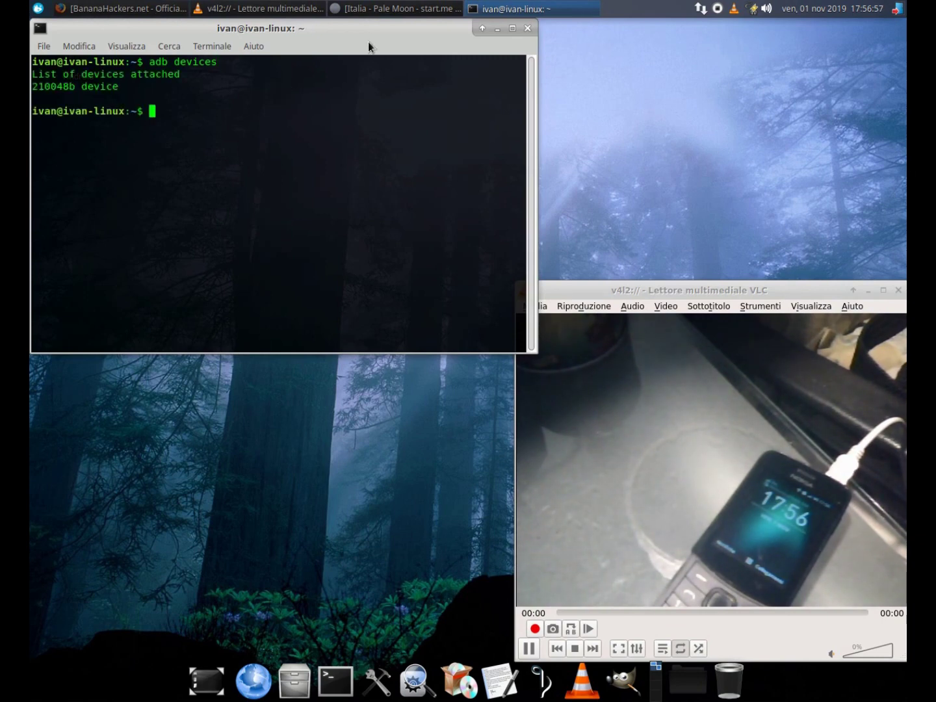
left_click(88, 9)
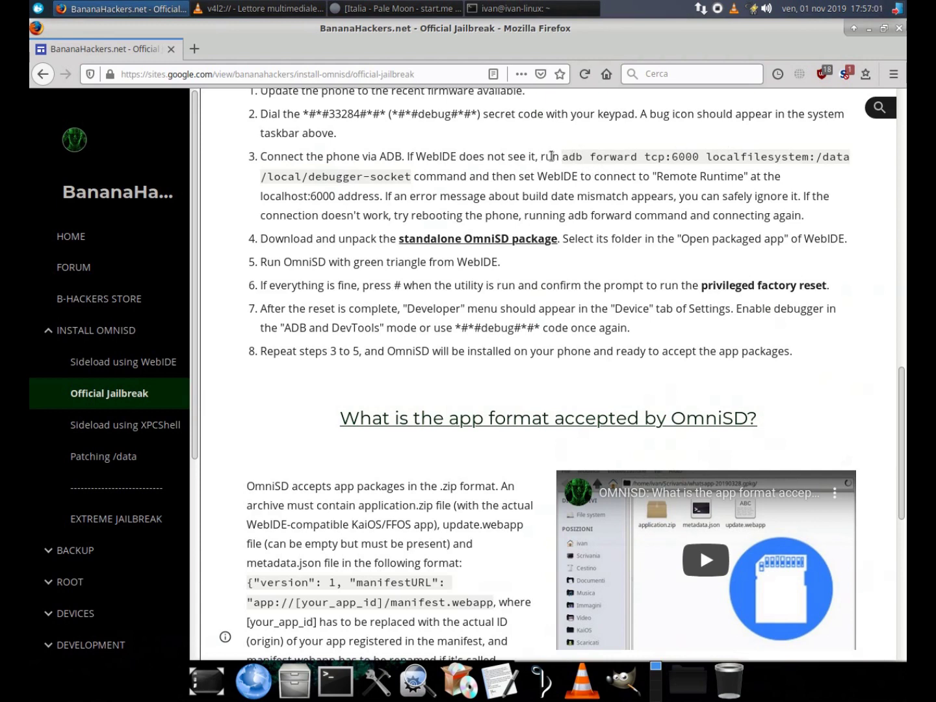
left_click_drag(586, 158, 409, 177)
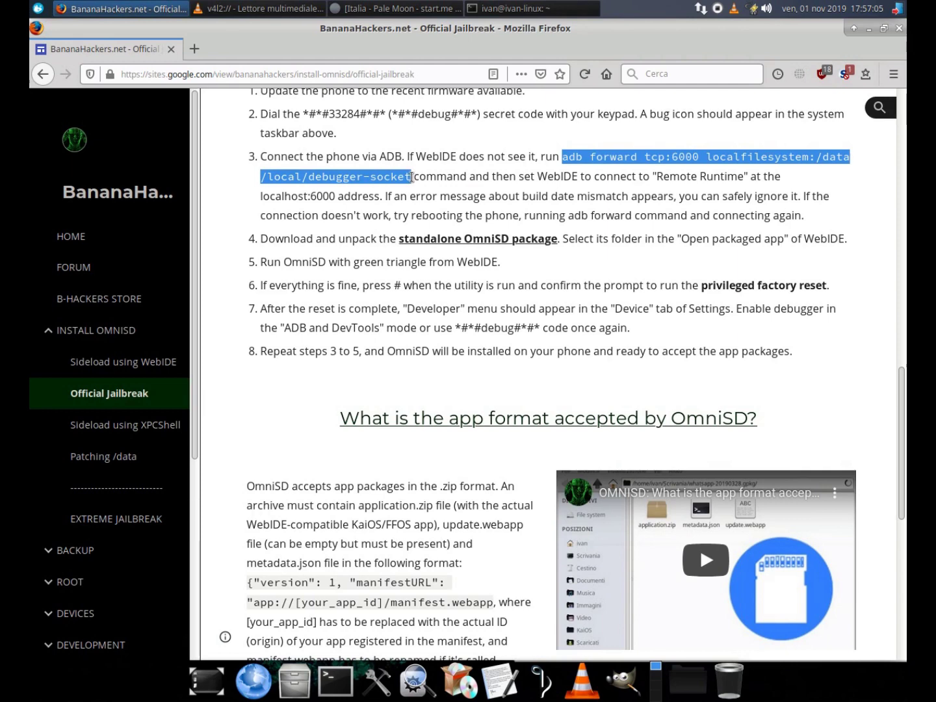
right_click(408, 177)
left_click(432, 188)
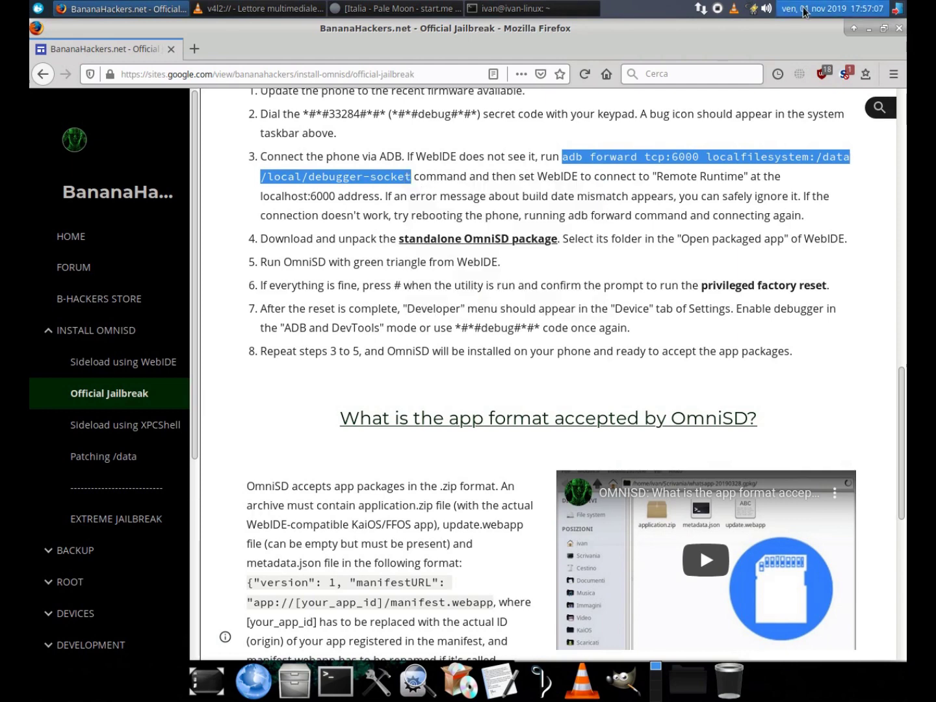
left_click(869, 29)
Open WebIDE from Pale Moon and try connecting to the Remote Runtime
left_click(390, 9)
left_click(221, 45)
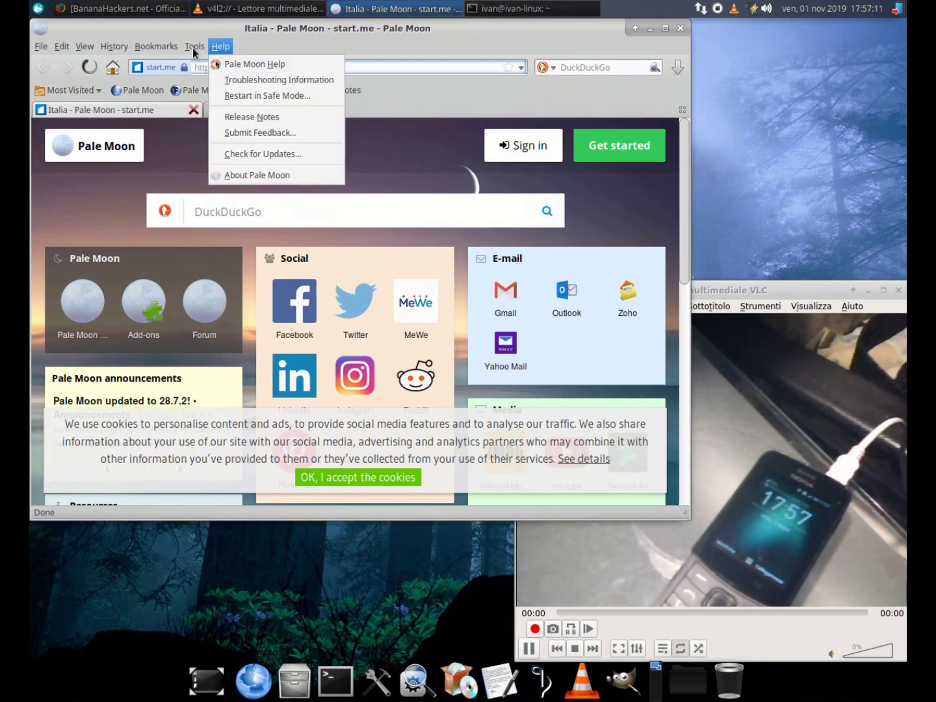
mouse_move(195, 47)
mouse_move(216, 133)
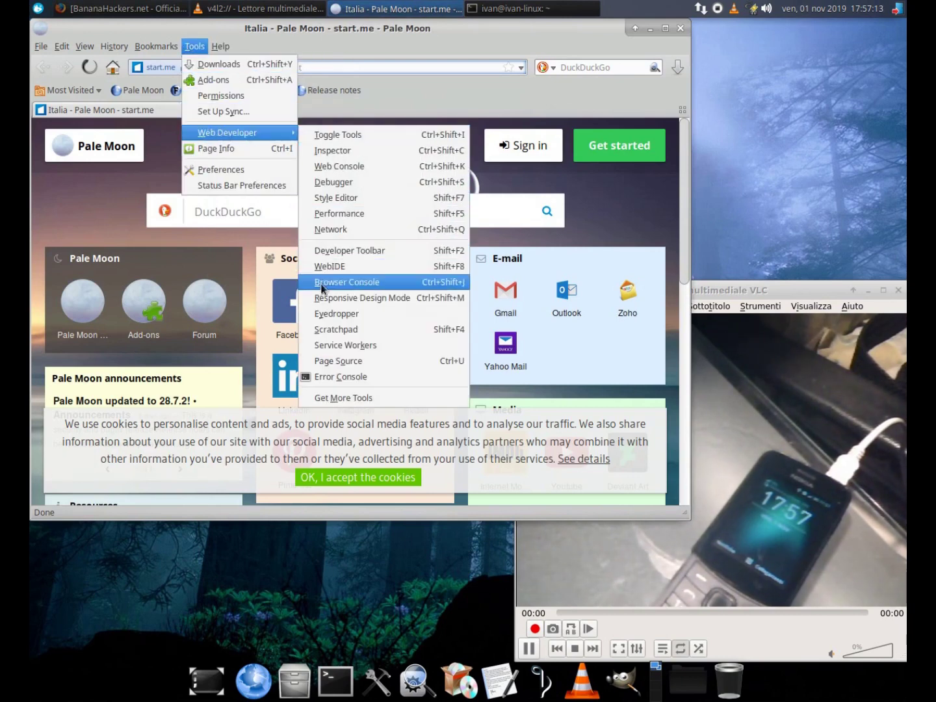
left_click(338, 267)
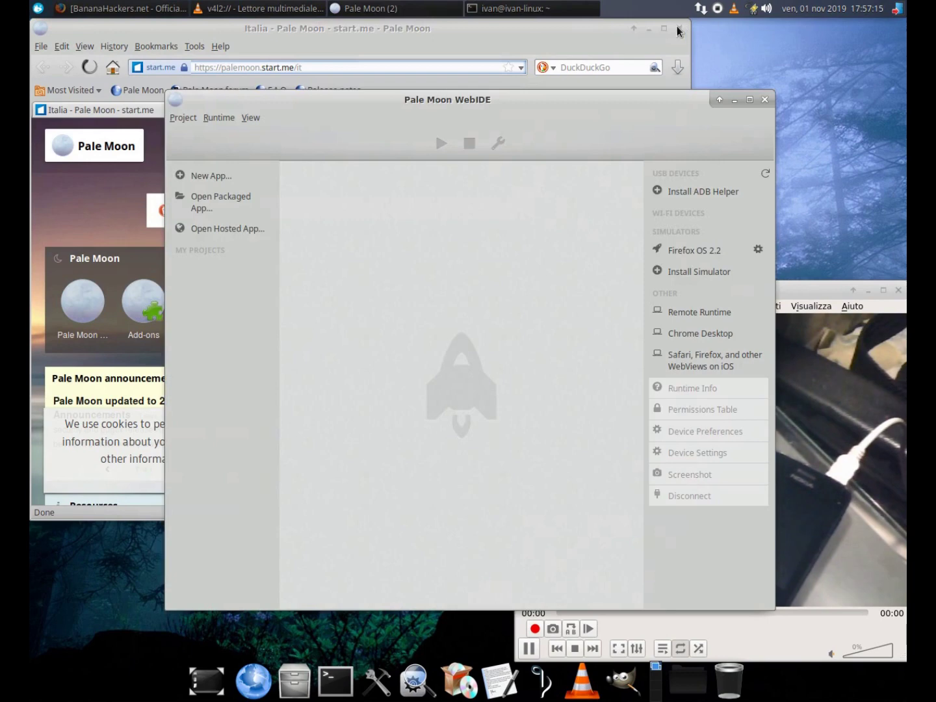
left_click(677, 26)
left_click_drag(618, 103, 487, 156)
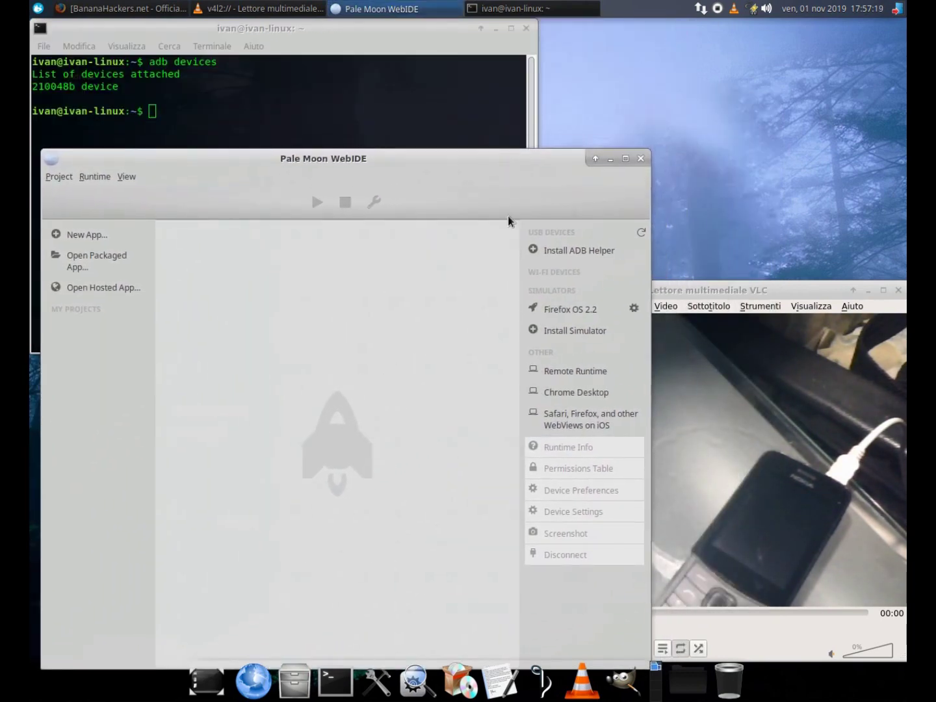
left_click(576, 373)
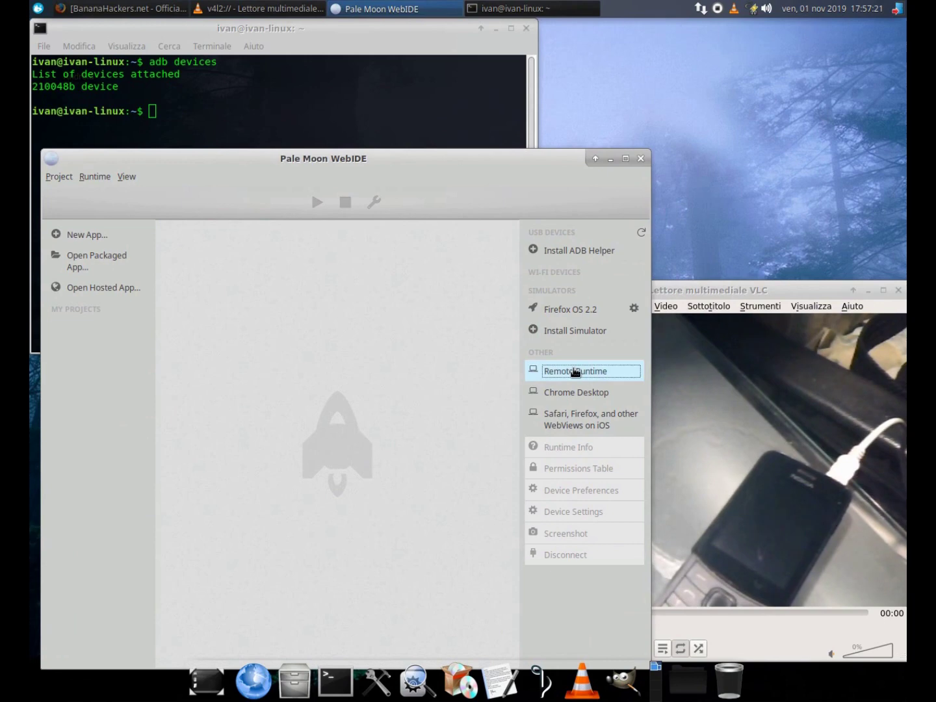
left_click(432, 447)
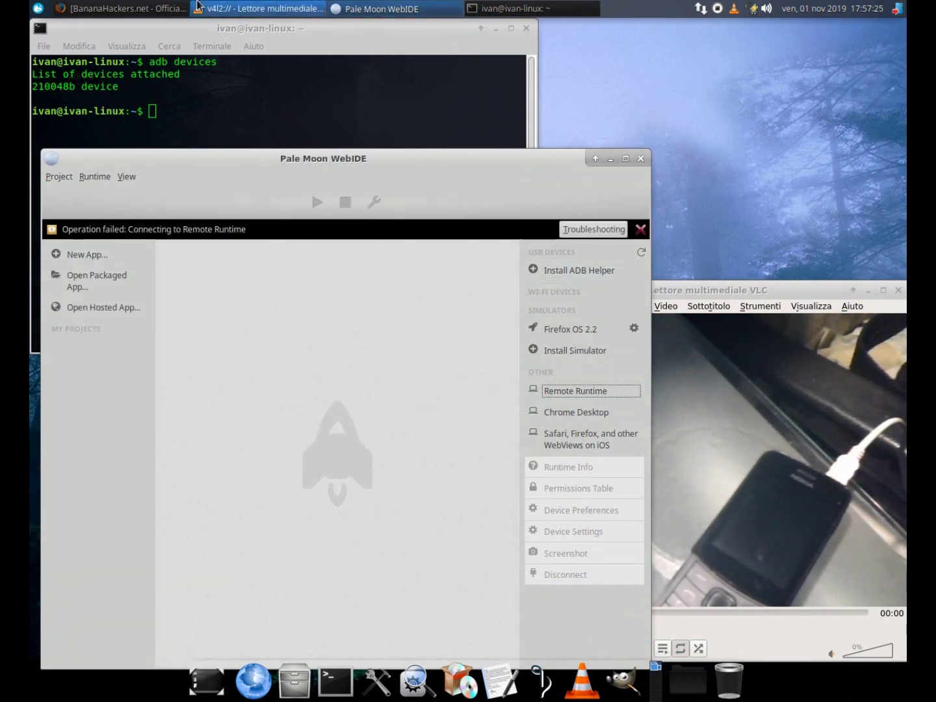
In the guide's step 3, highlight the note about build date mismatch errors
left_click(120, 9)
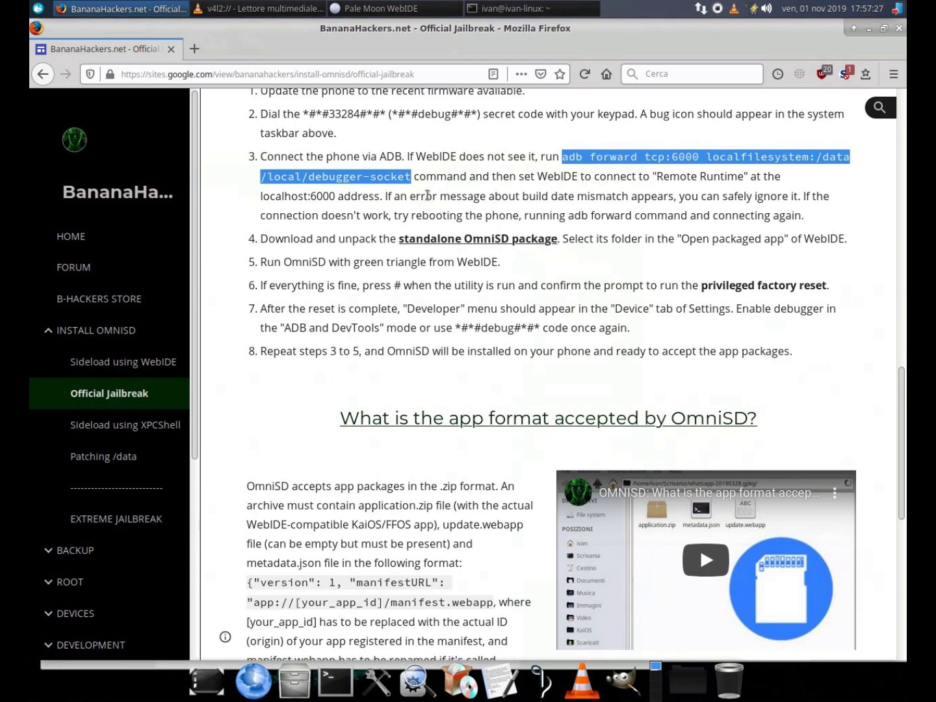
left_click_drag(385, 195, 608, 197)
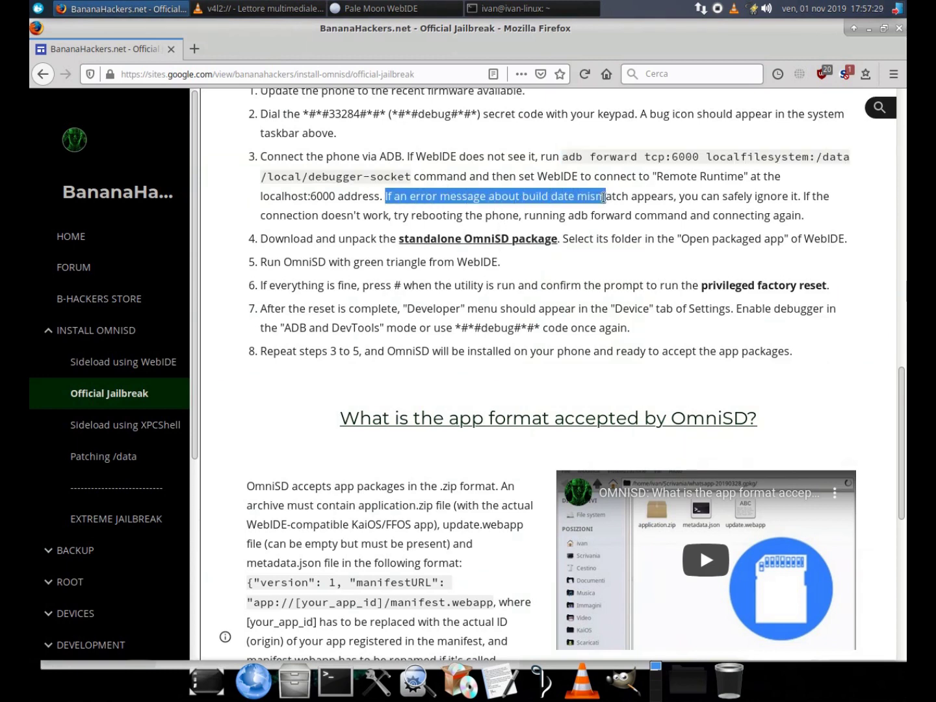
left_click(615, 200)
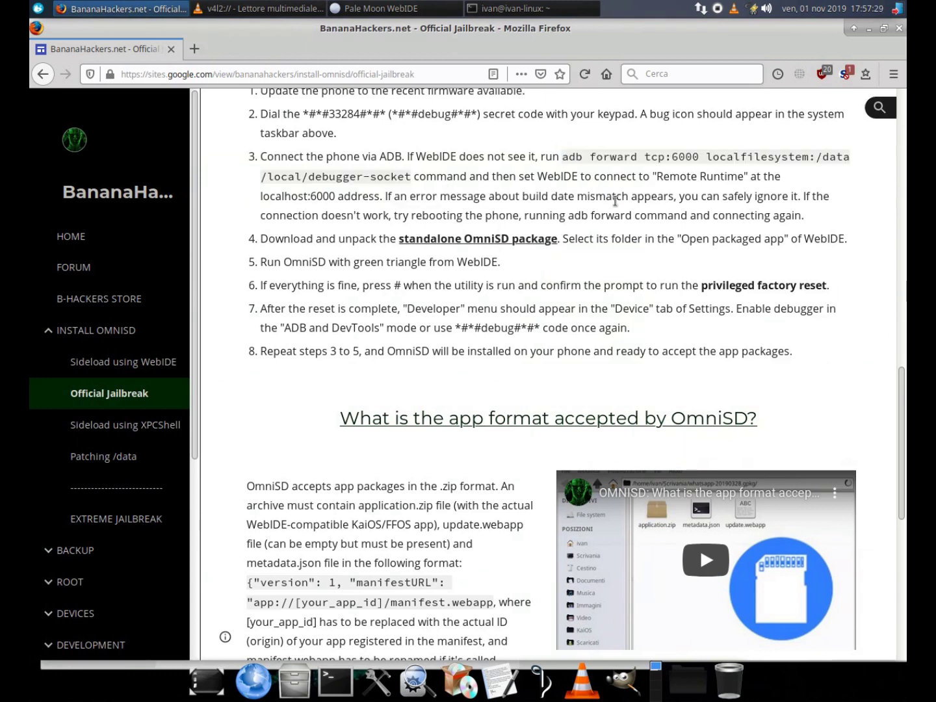
left_click(869, 28)
left_click(247, 111)
Run adb forward tcp:6000 localfilesystem:/data/local/debugger-socket in the terminal
right_click(243, 120)
left_click(294, 164)
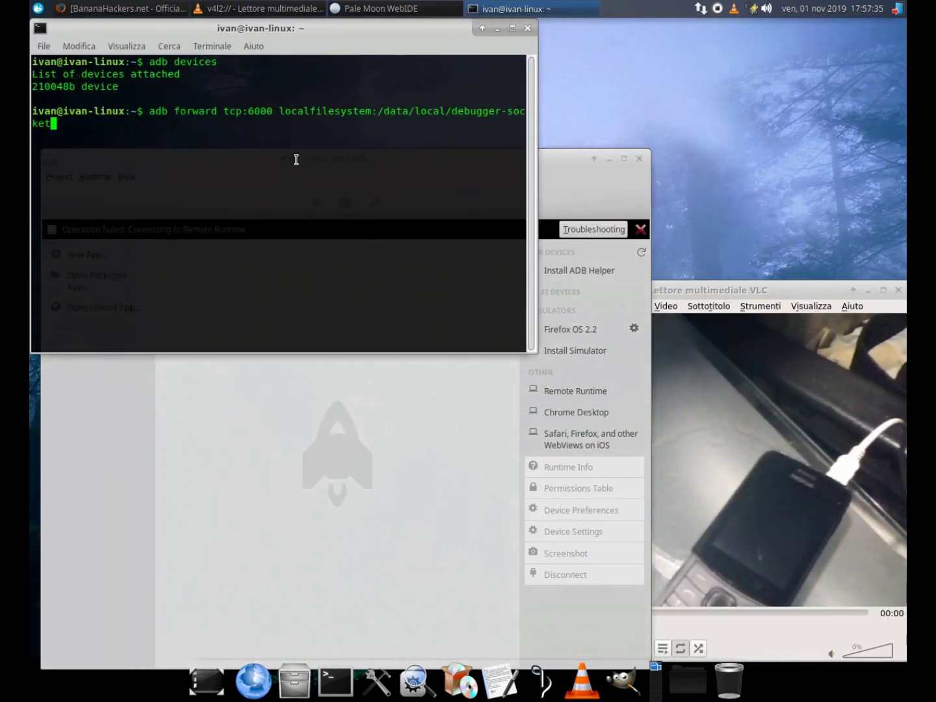
key("Return")
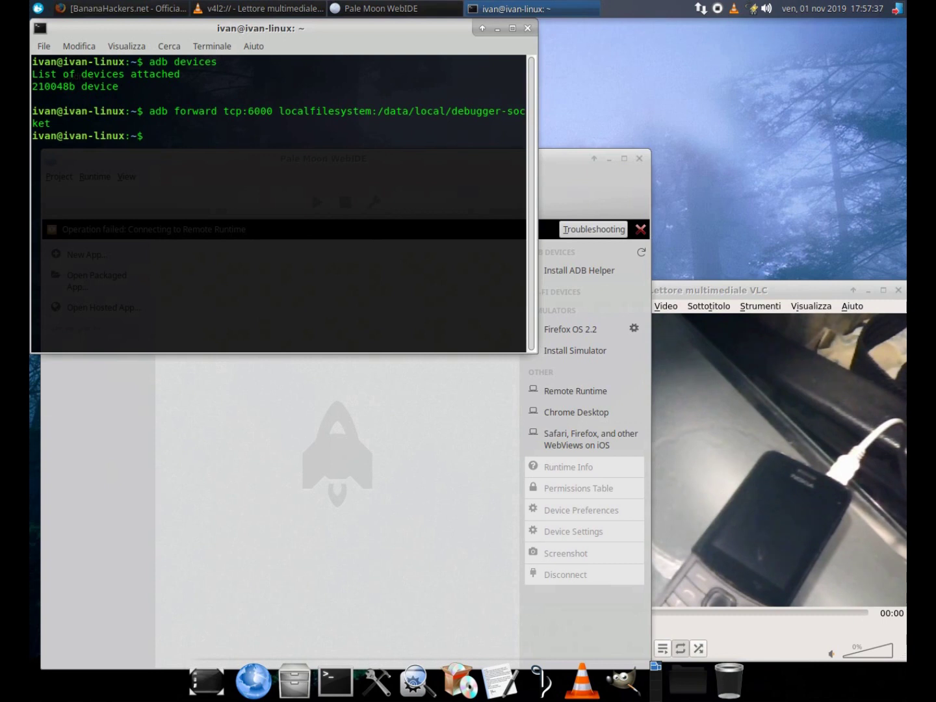
Connect WebIDE to the Remote Runtime at localhost:6000
left_click(430, 424)
left_click(556, 394)
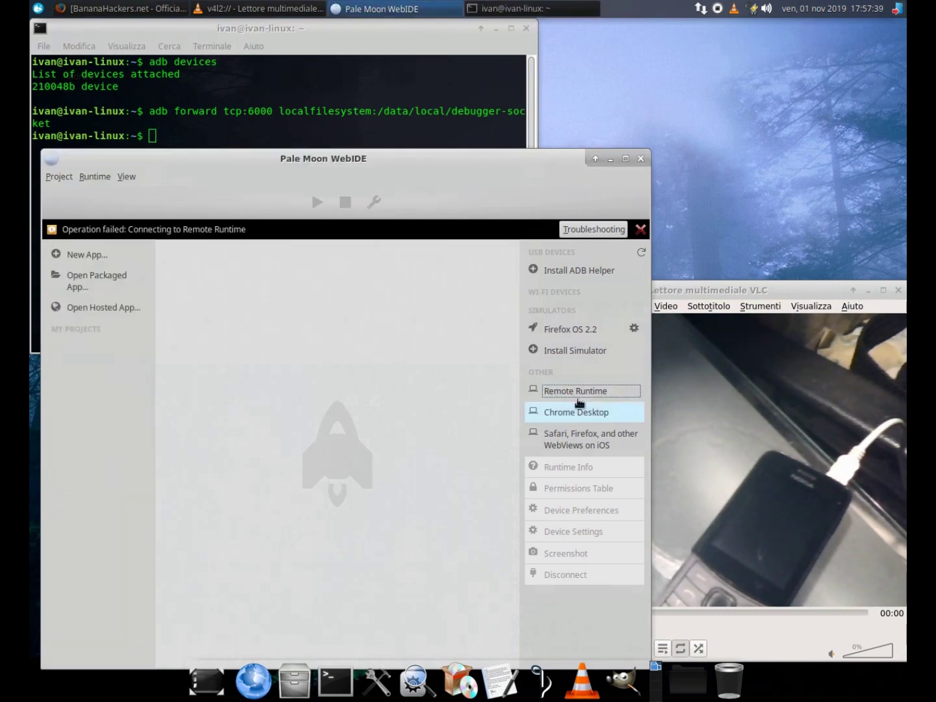
left_click(431, 447)
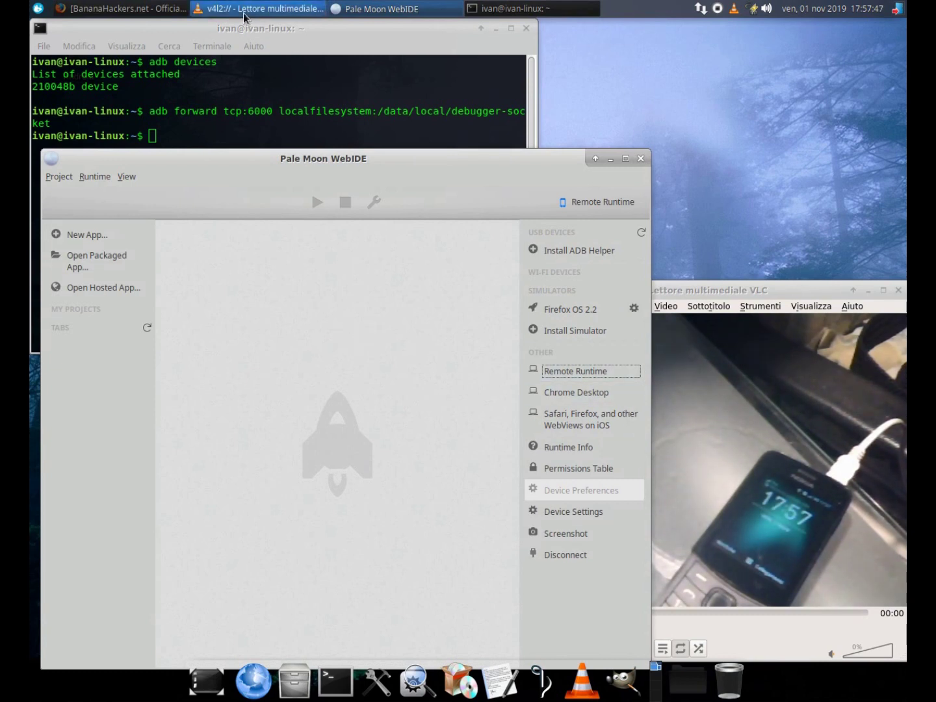
left_click(149, 9)
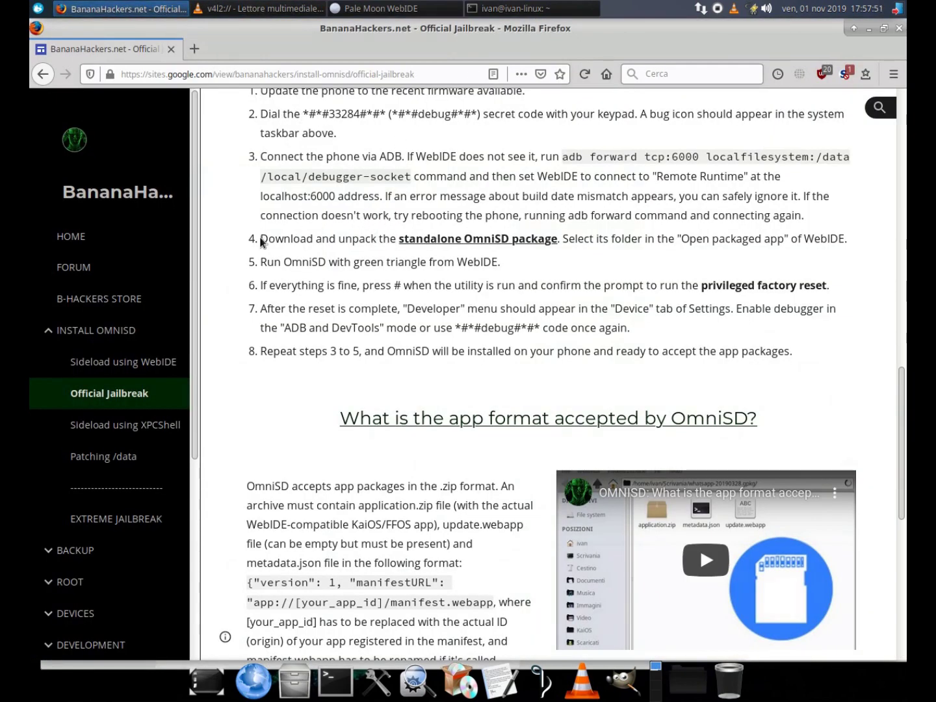
Save the standalone OmniSD package linked in step 4 as OmniSD.zip
left_click_drag(273, 239, 378, 248)
left_click(430, 269)
left_click(454, 241)
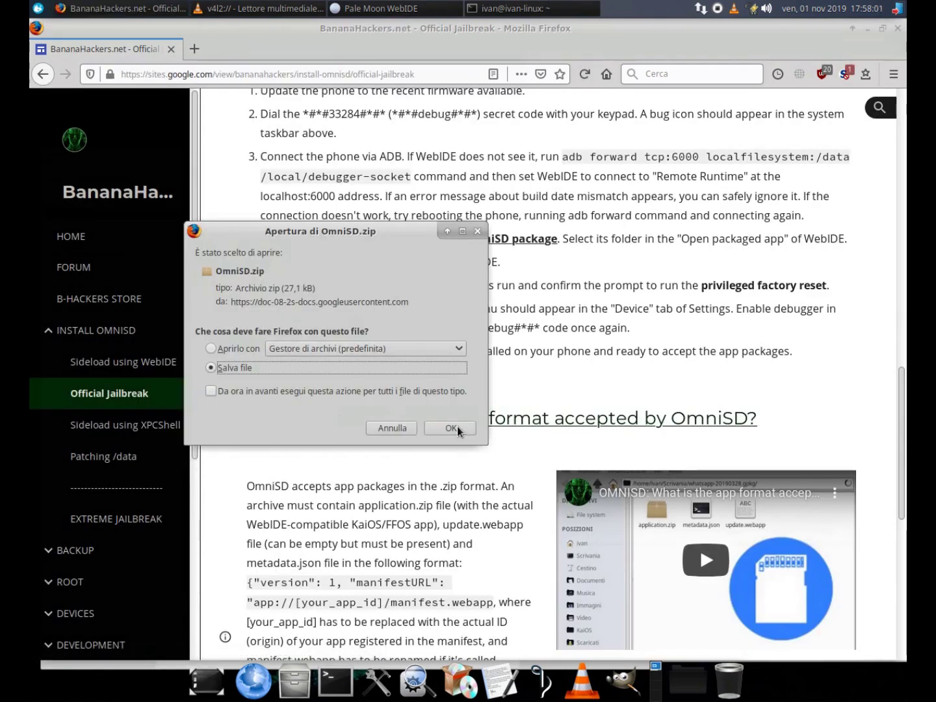
left_click(457, 427)
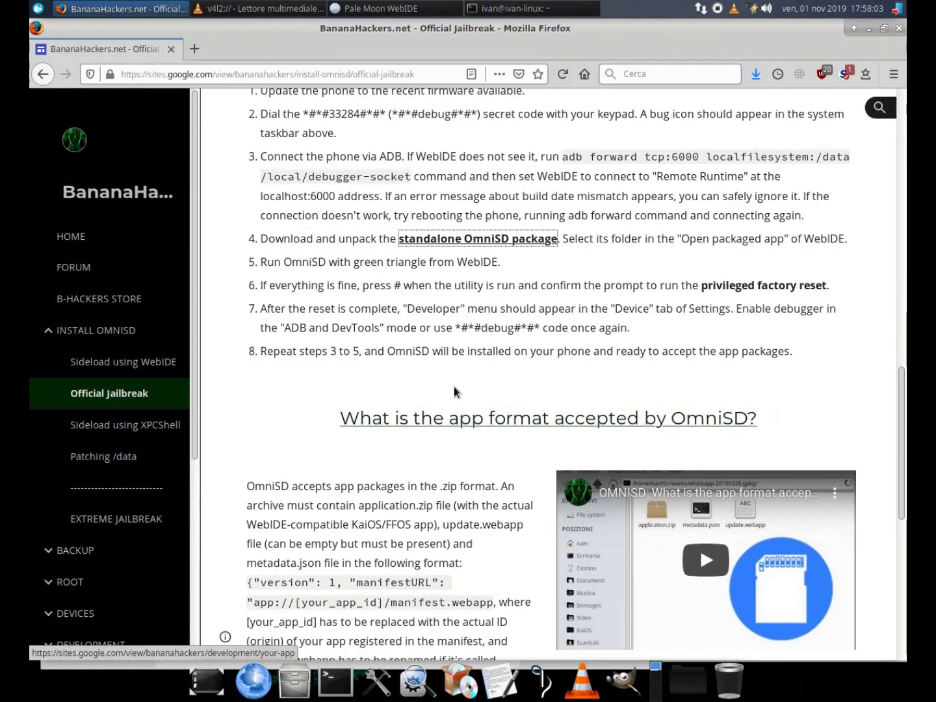
Open the Scaricati folder containing OmniSD.zip from the downloads list
left_click(756, 74)
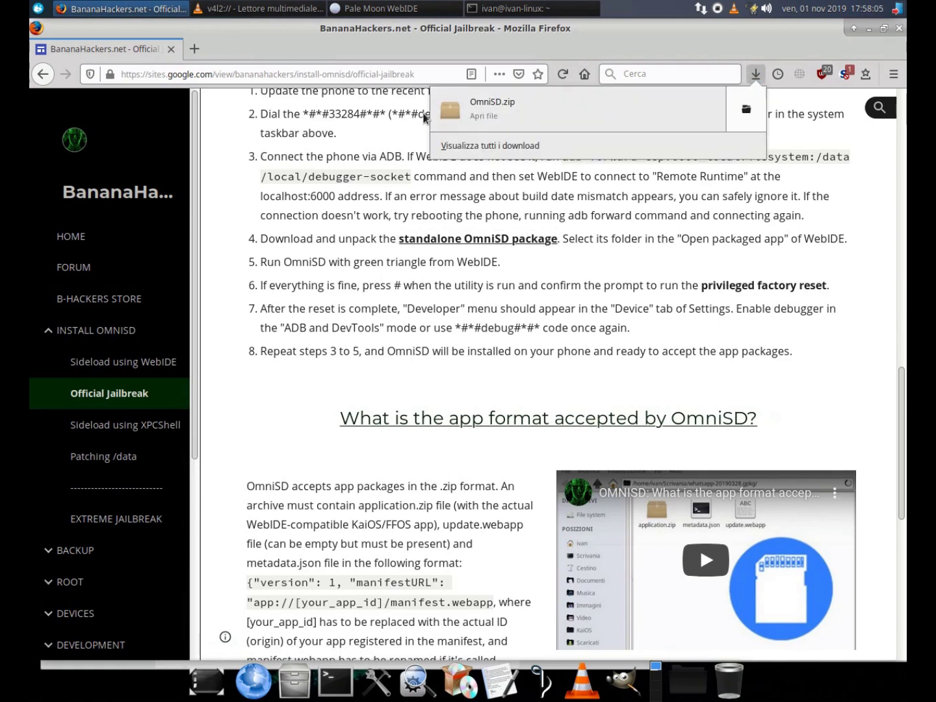
right_click(459, 108)
left_click(489, 117)
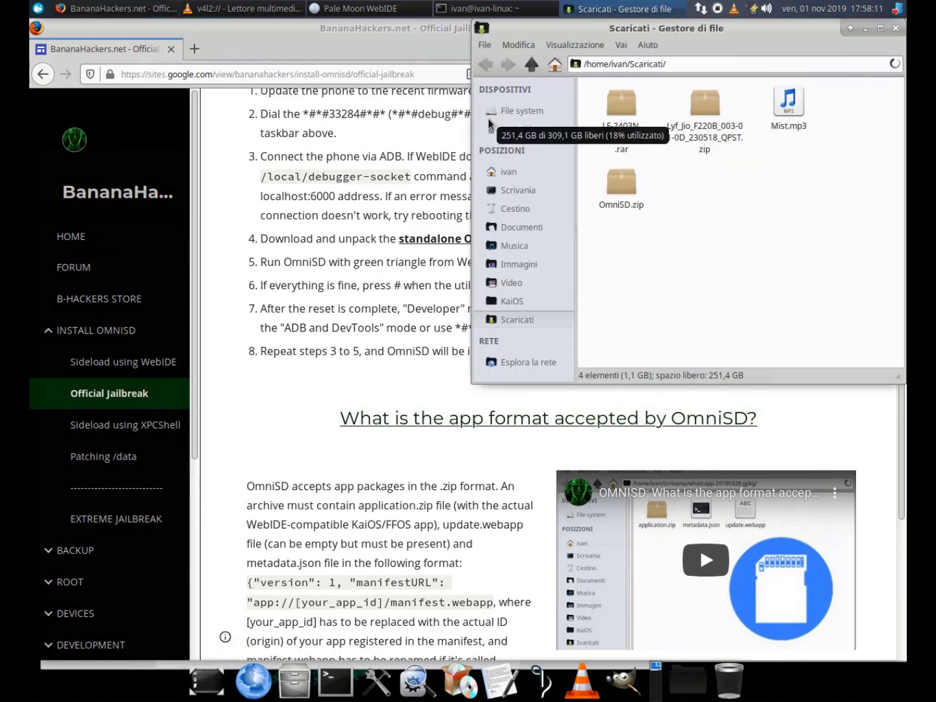
Extract OmniSD.zip here and read the app name in manifest.webapp
right_click(621, 185)
left_click(678, 382)
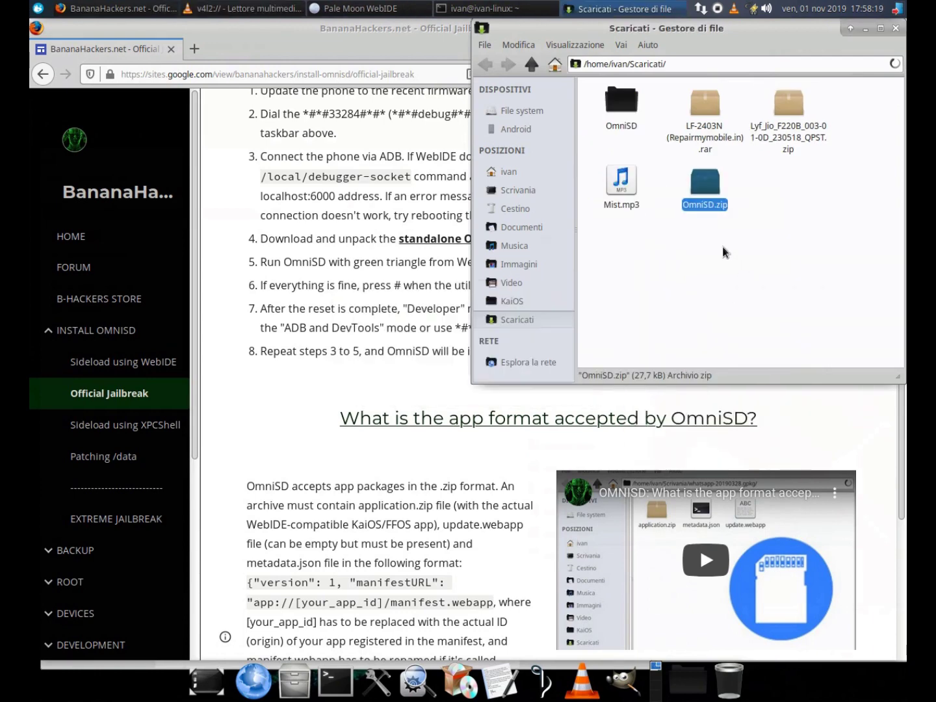
double_click(619, 103)
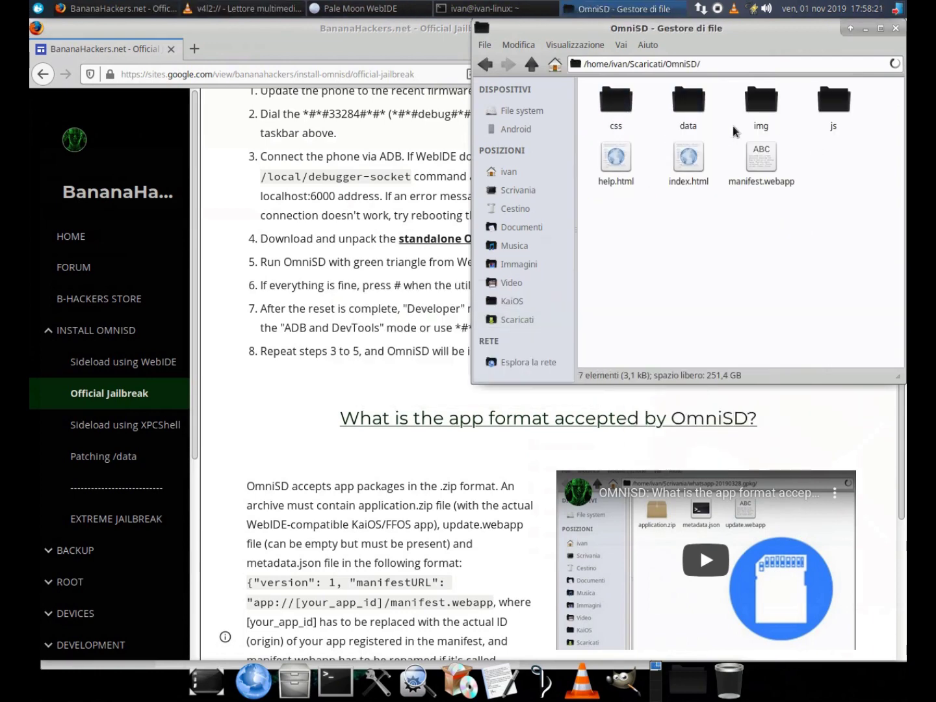
double_click(761, 157)
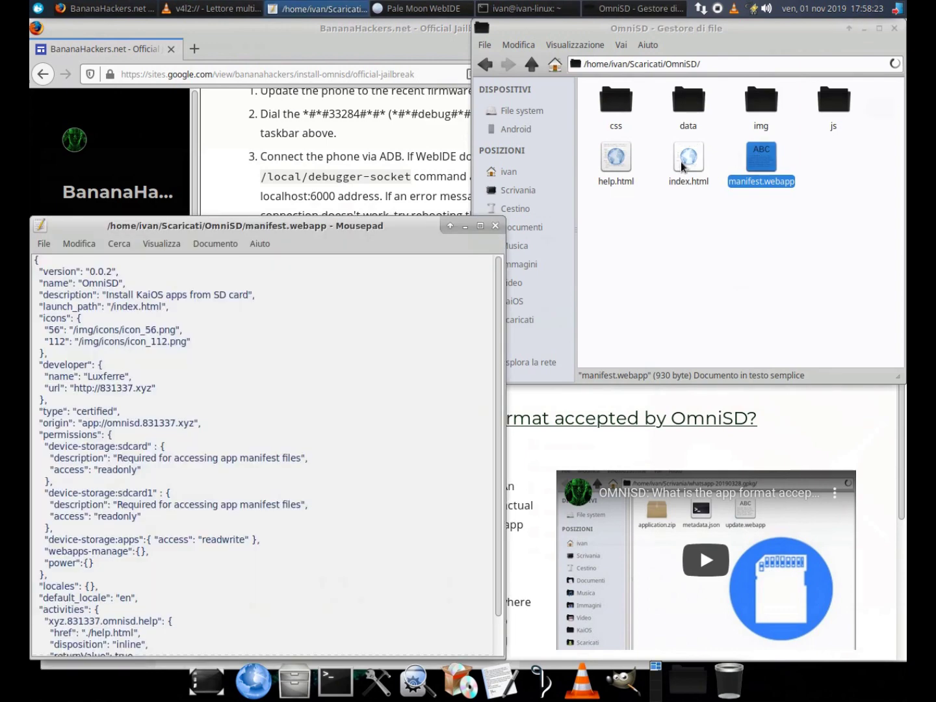
left_click_drag(81, 283, 115, 285)
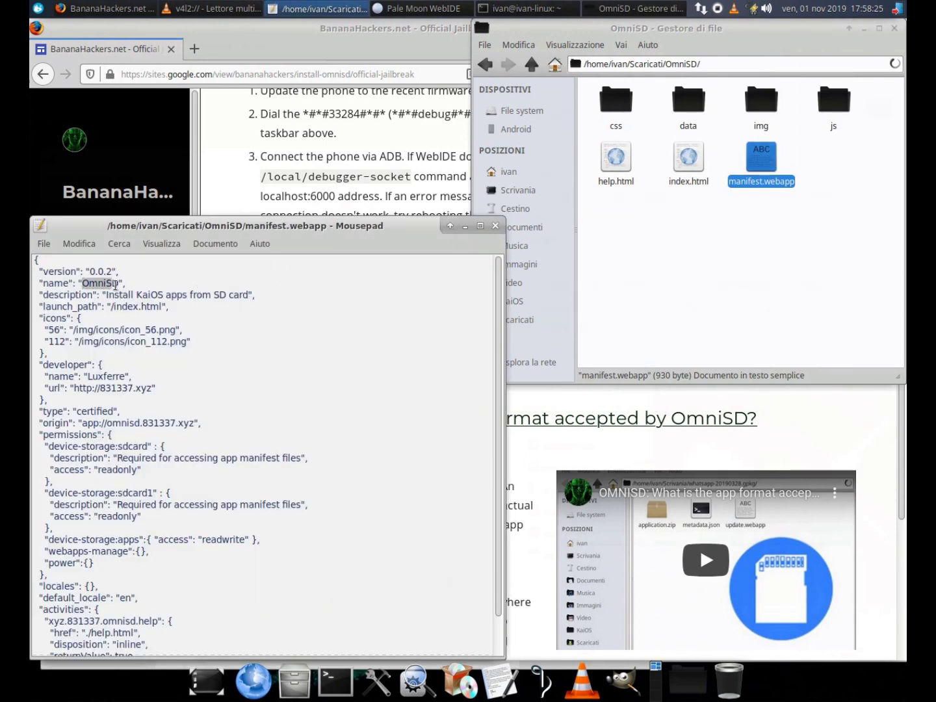
left_click(495, 225)
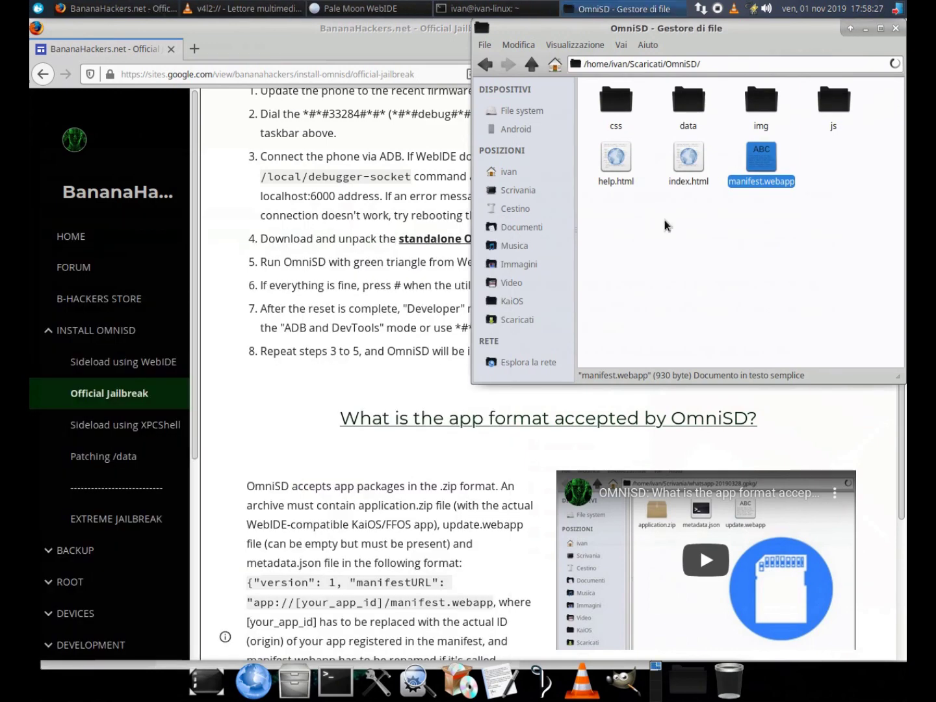
View the img/icons/icon_112.png app icon, then minimize the file manager
double_click(762, 95)
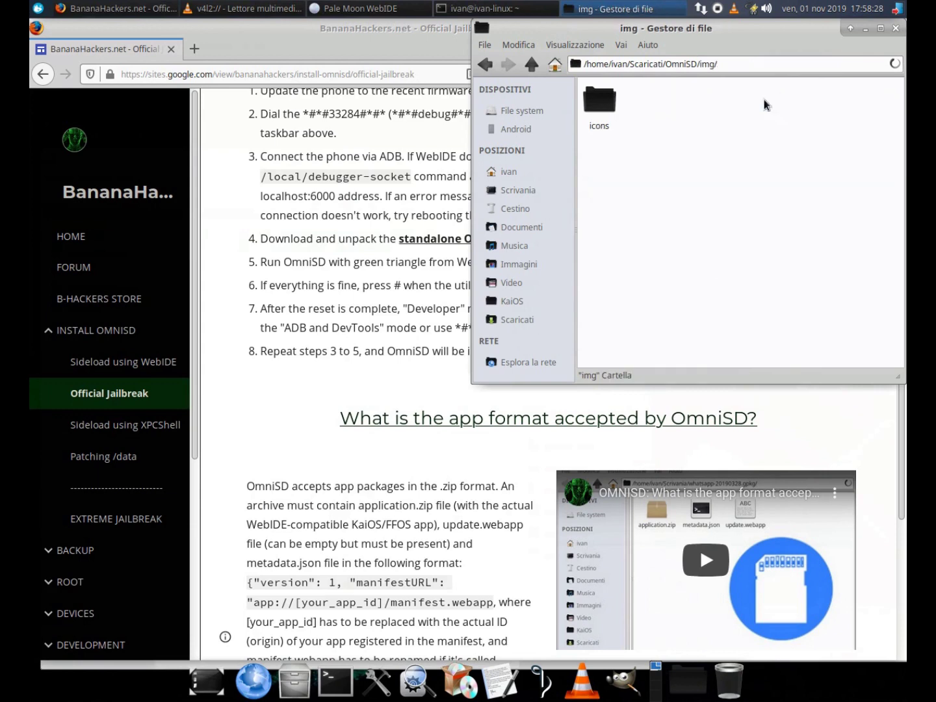
double_click(615, 103)
left_click(664, 103)
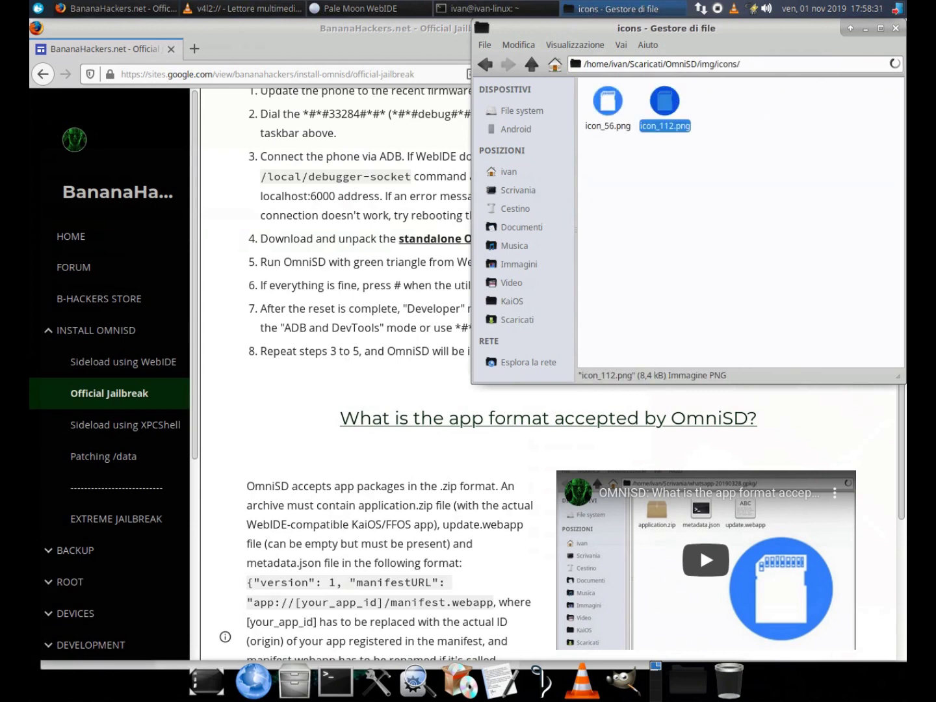
double_click(665, 102)
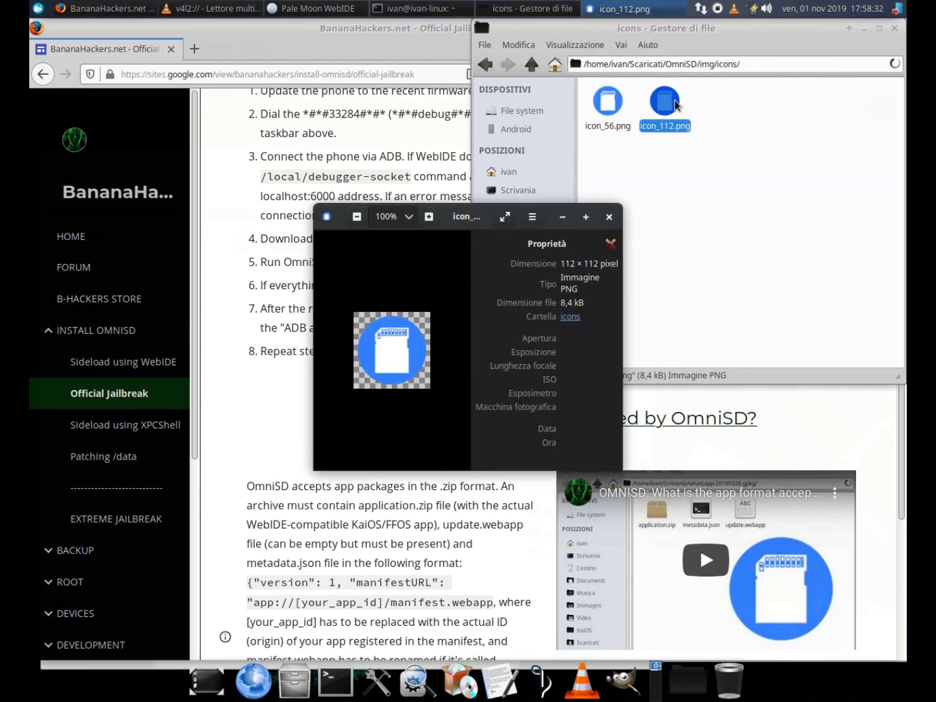
left_click(610, 216)
left_click(808, 115)
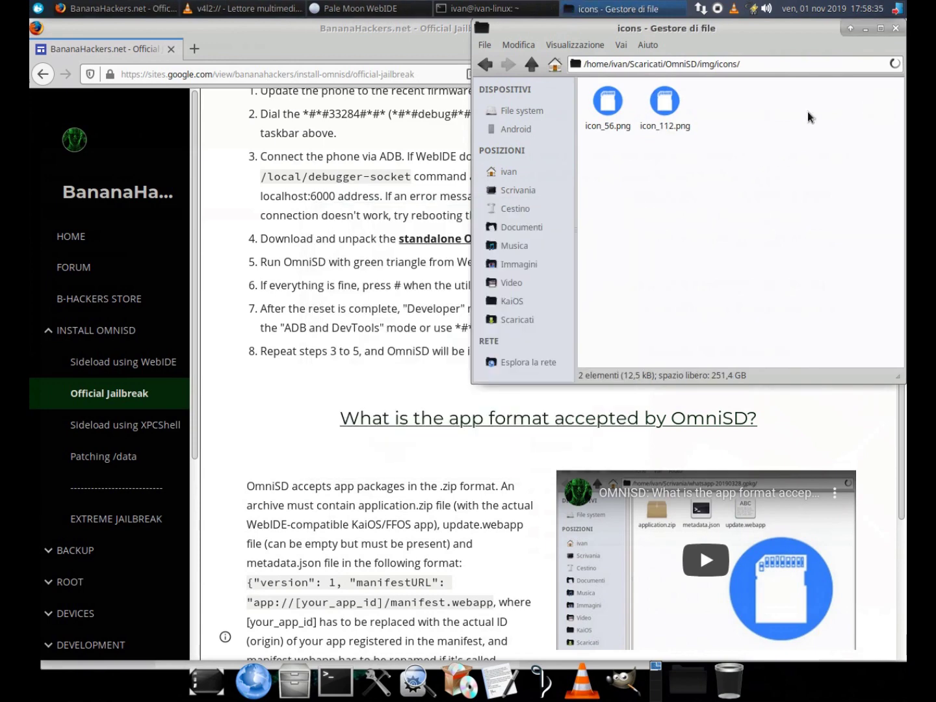
left_click(865, 30)
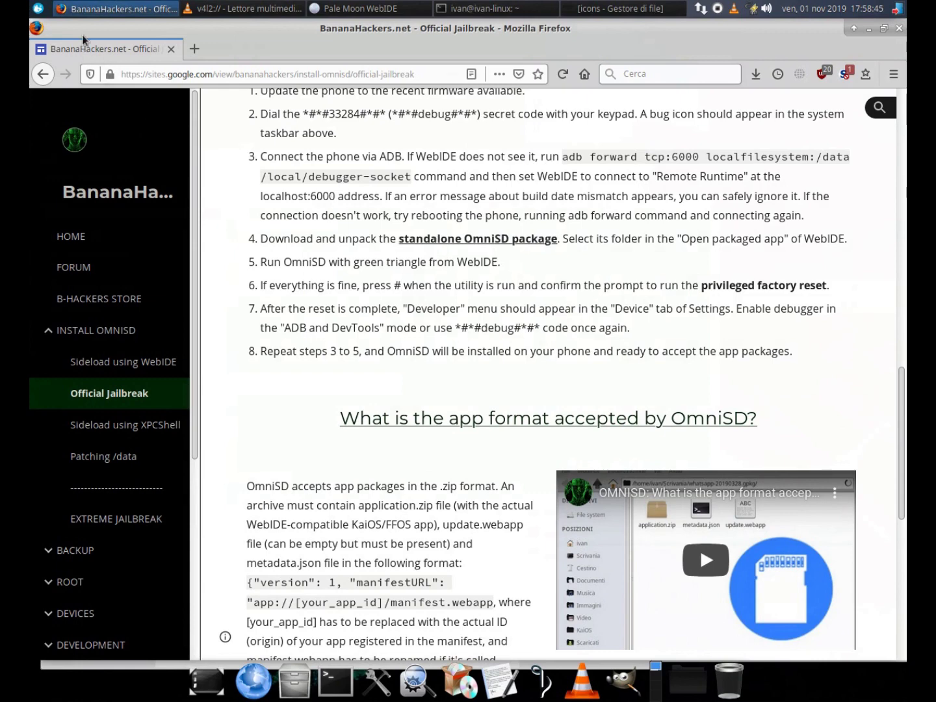
Load Scaricati/OmniSD as a packaged app in WebIDE and install and run it on the phone
left_click(112, 7)
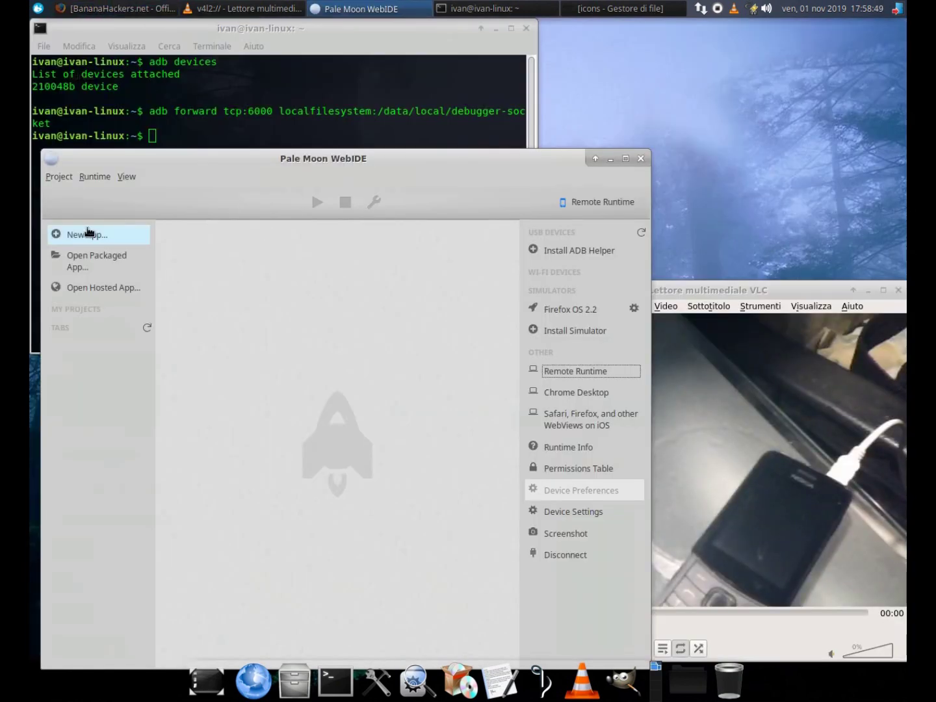
left_click(114, 266)
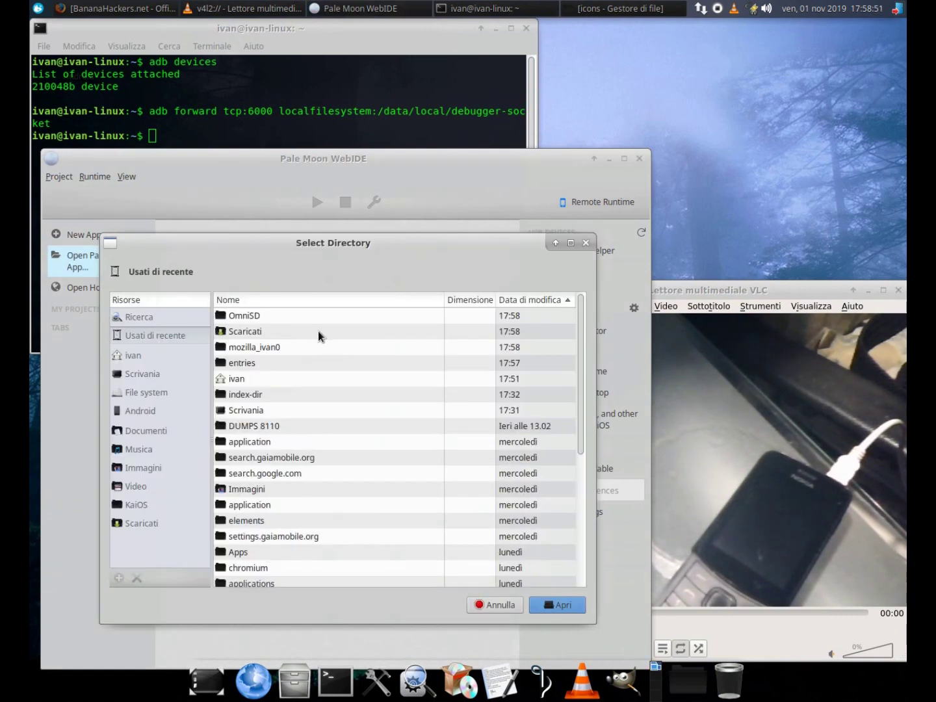
left_click(140, 524)
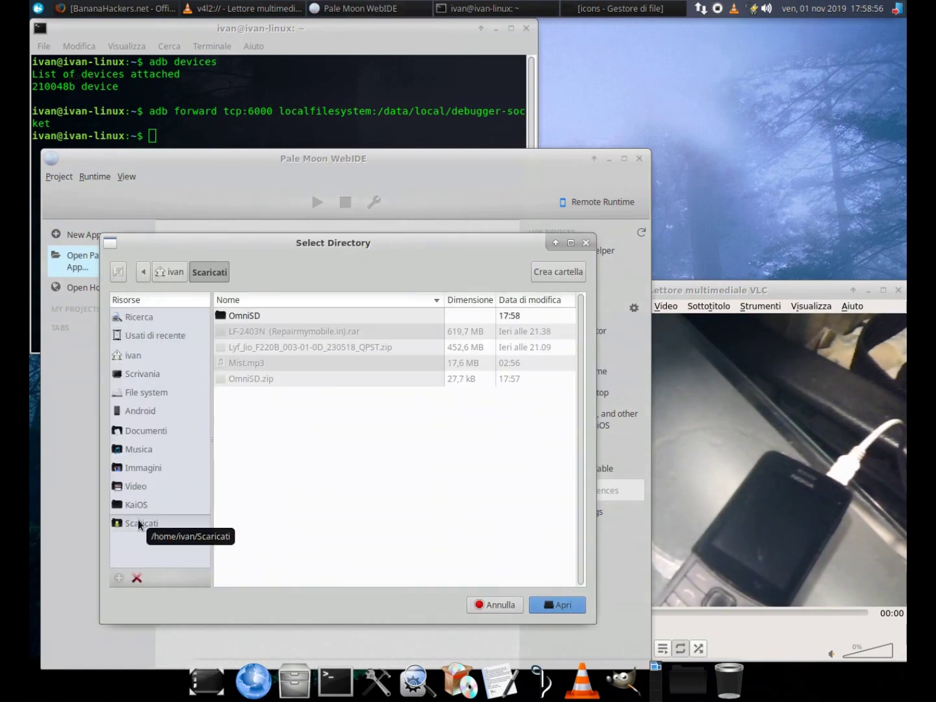
double_click(251, 315)
left_click(559, 606)
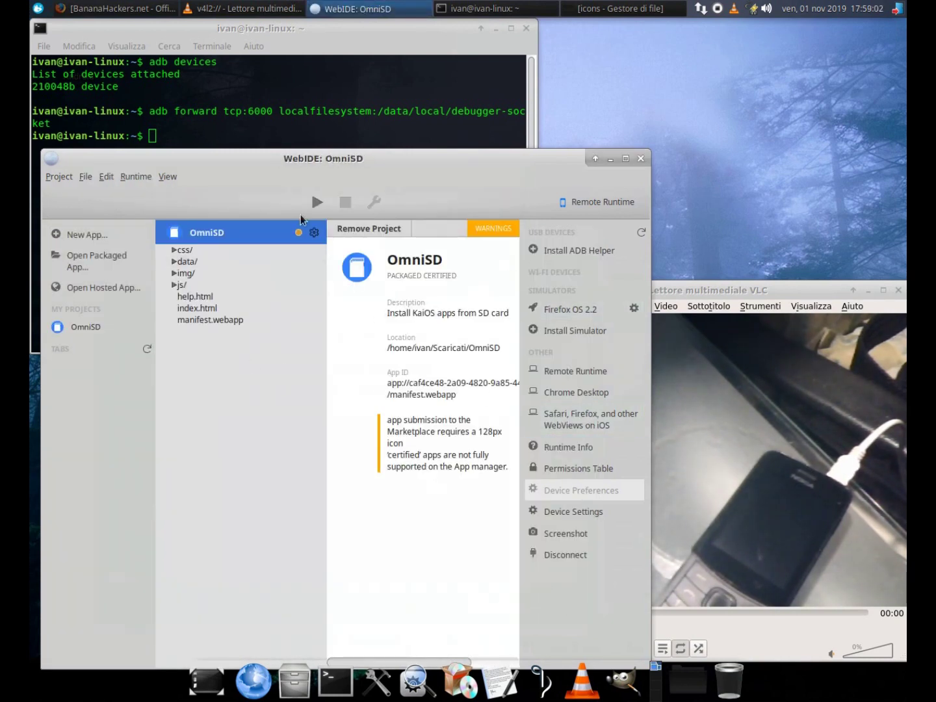
left_click(318, 203)
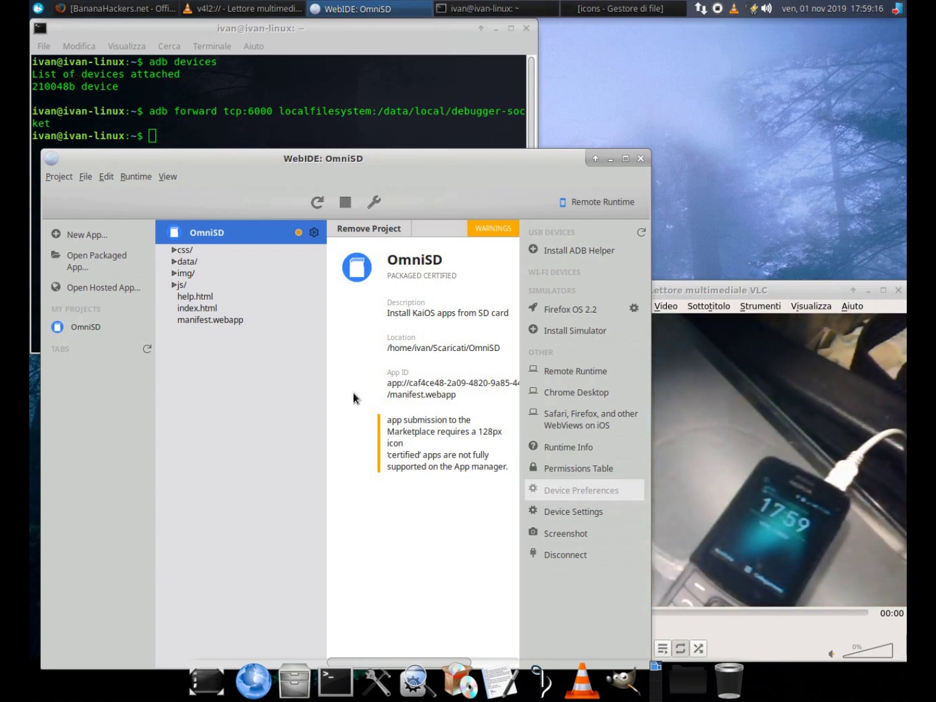
left_click(610, 158)
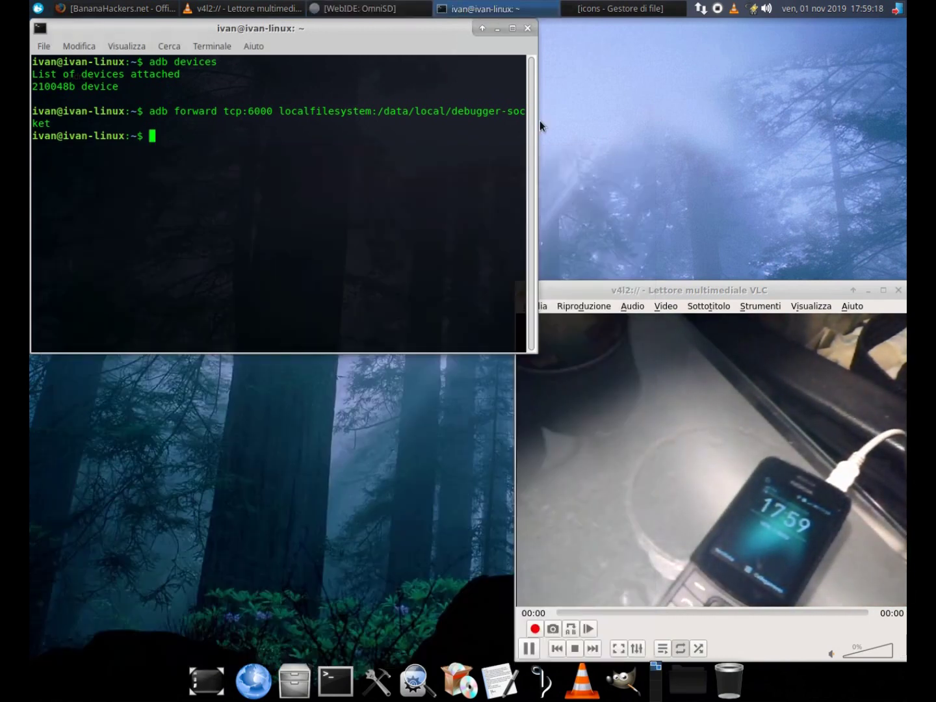
Return to the guide and highlight step 5 on running OmniSD and the start of step 6
left_click(108, 8)
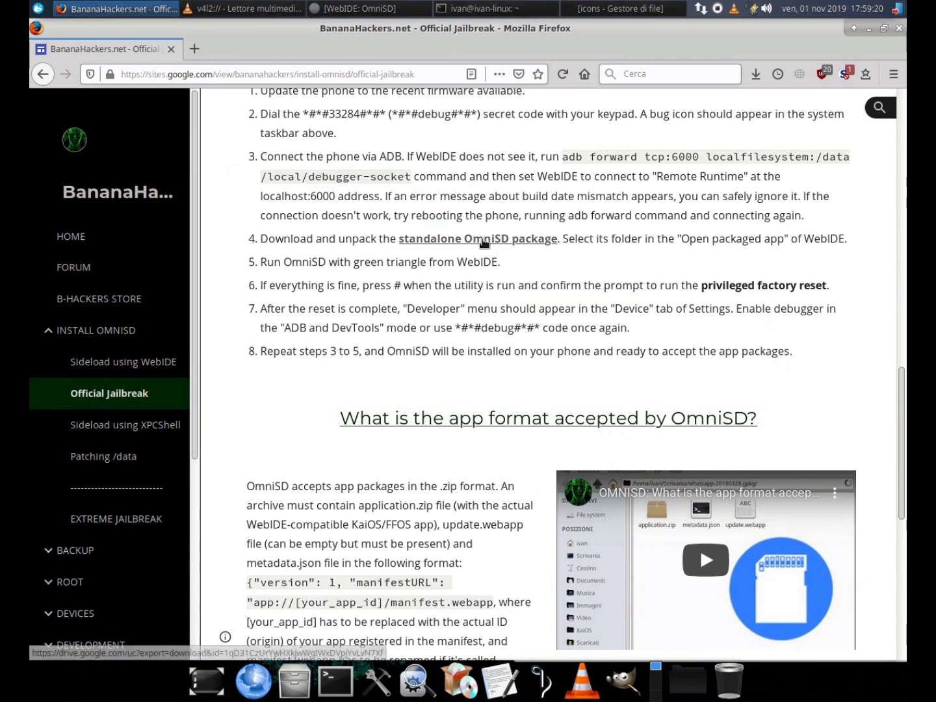
left_click_drag(264, 267, 498, 262)
left_click(467, 295)
scroll(304, 296, "down", 2)
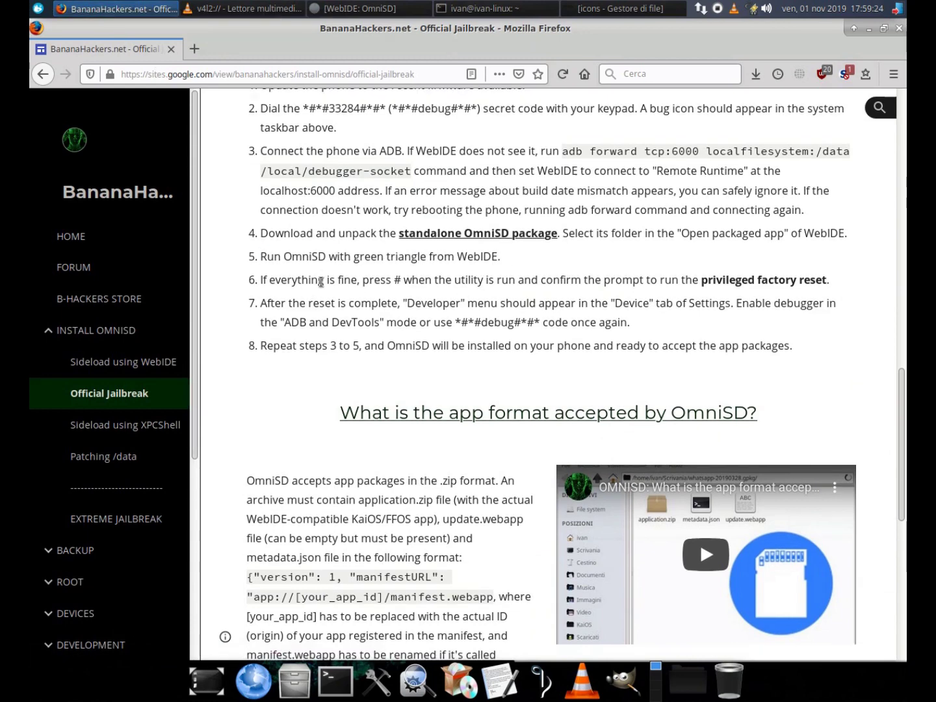
left_click_drag(263, 207, 399, 208)
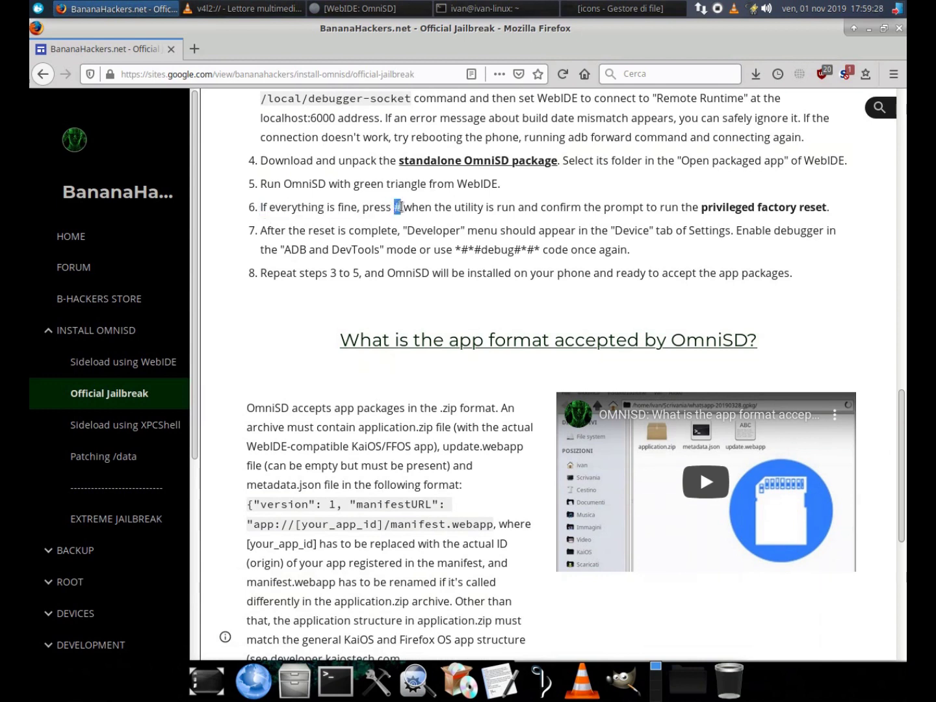